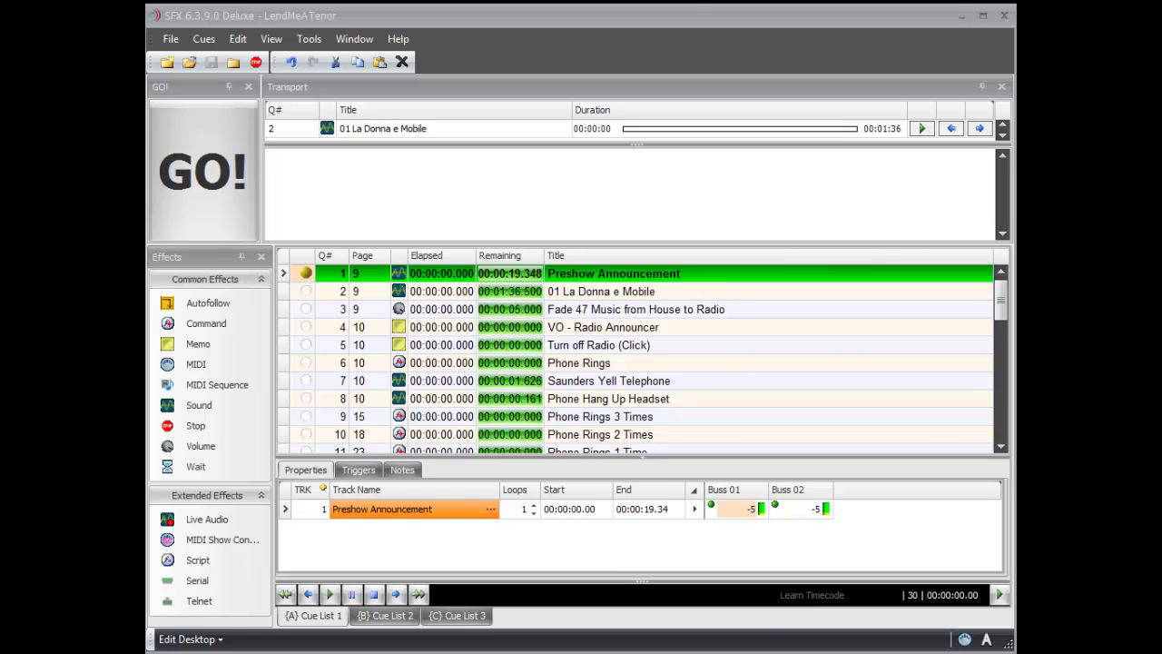
# Open the 16Bit_Music folder in File Explorer and select all 11 tracks, 01 through 12
pyautogui.hotkey('alt', 'Tab')
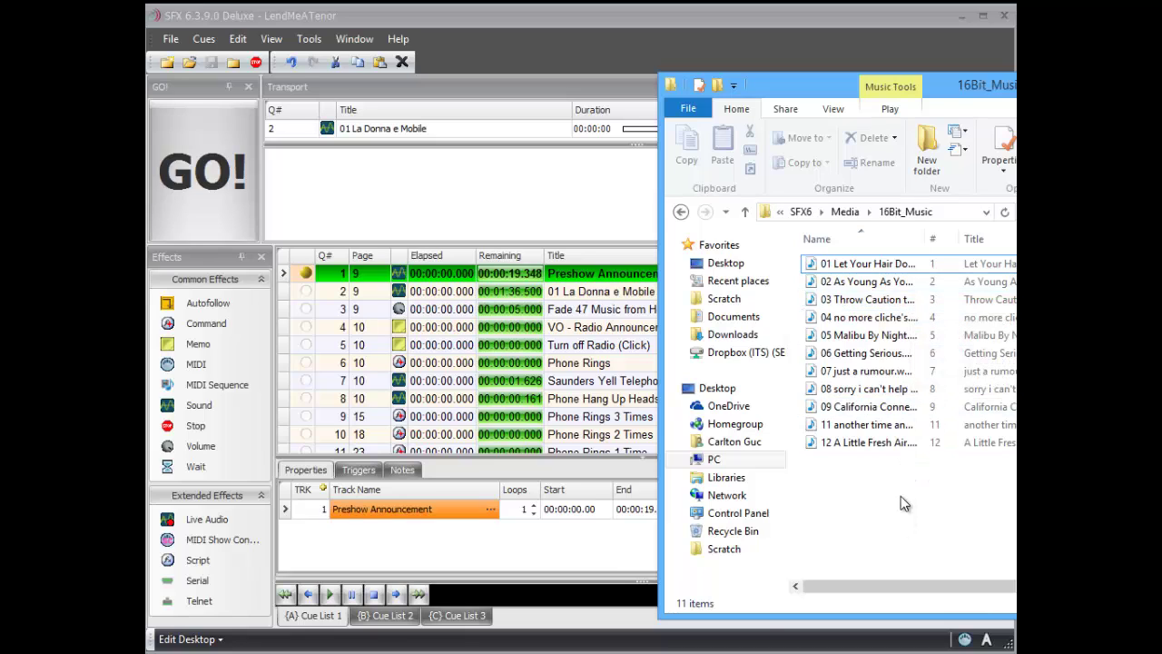
pyautogui.click(874, 449)
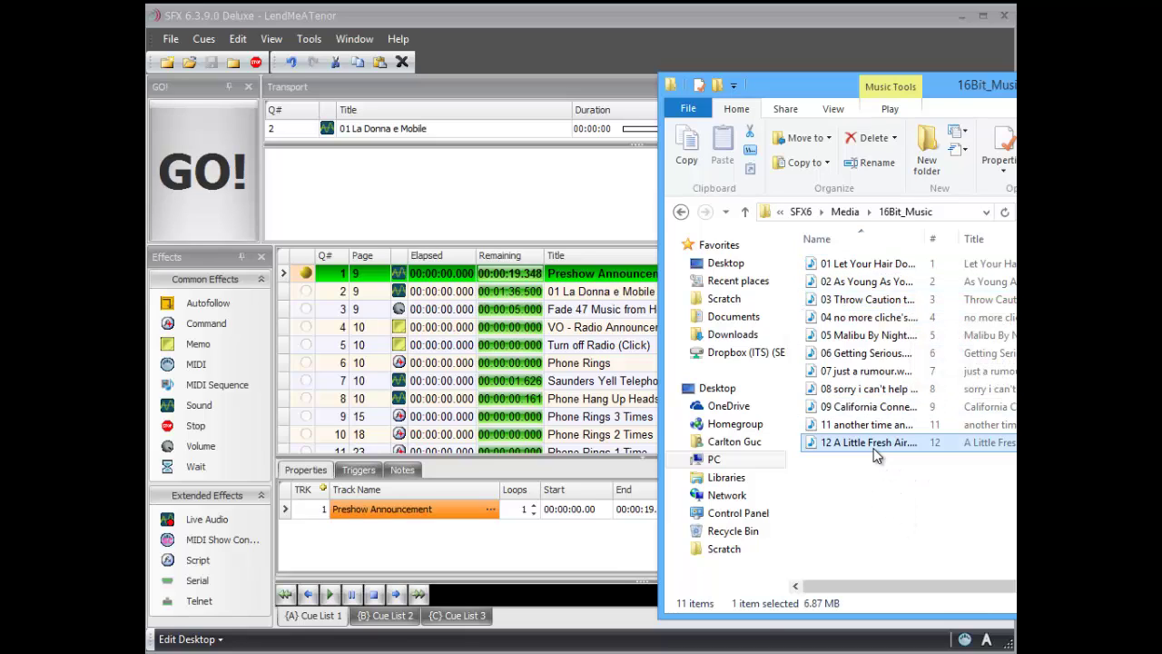
pyautogui.keyDown('shift'); pyautogui.click(860, 269); pyautogui.keyUp('shift')
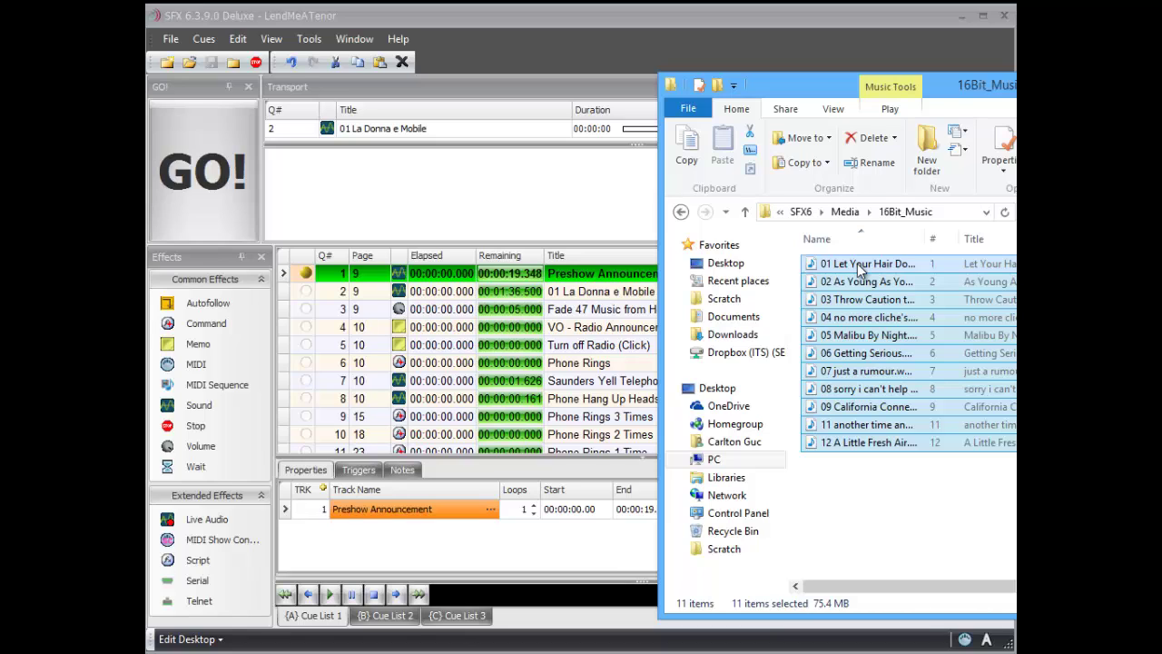
# Drag the 11 selected music files into the SFX cue list as new sound cues
pyautogui.moveTo(860, 269); pyautogui.dragTo(599, 272)
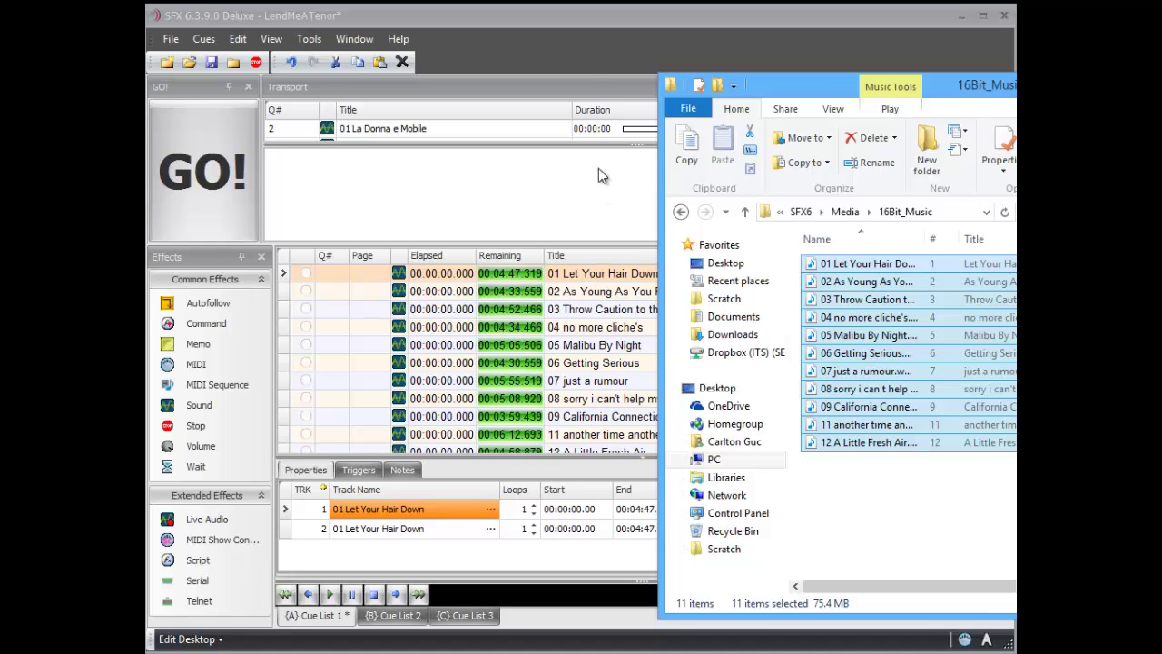
pyautogui.click(593, 85)
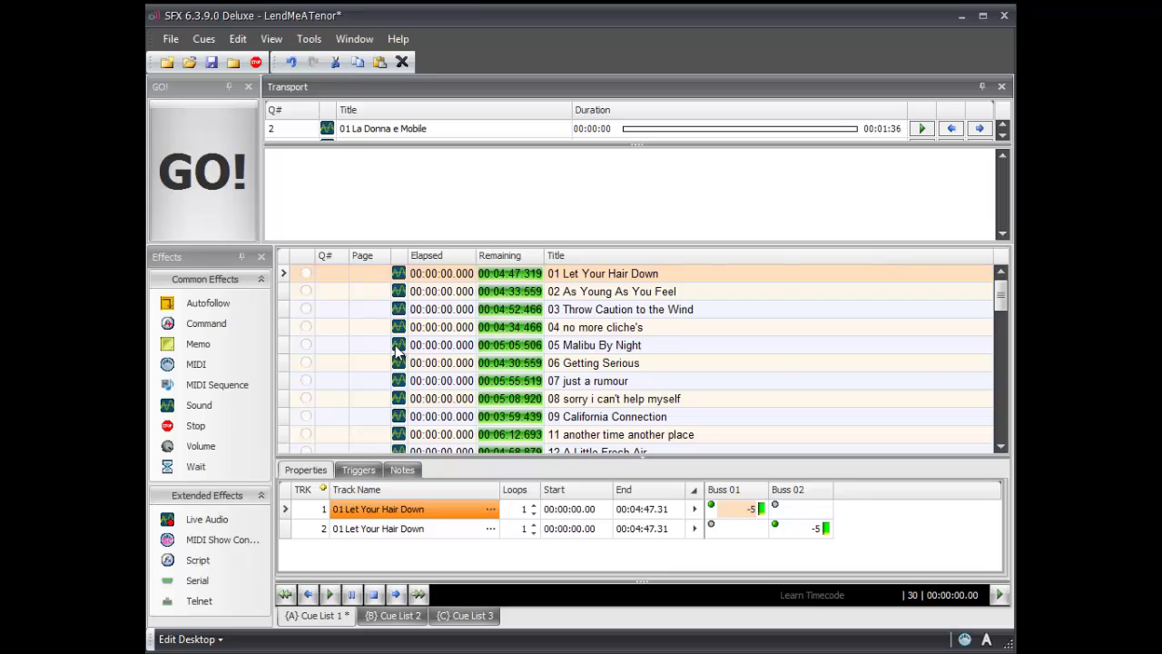
# Insert an Autofollow cue after 01 and paste copies after songs 02 and 03
pyautogui.moveTo(211, 305); pyautogui.dragTo(557, 288)
pyautogui.click(651, 290)
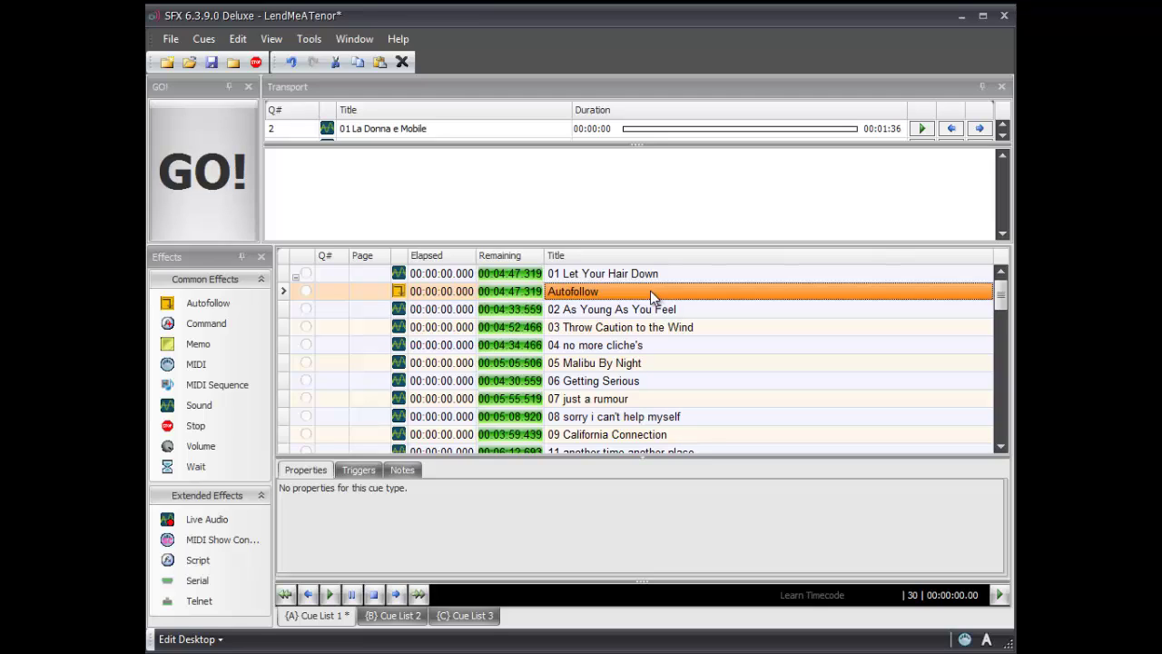
pyautogui.click(687, 329)
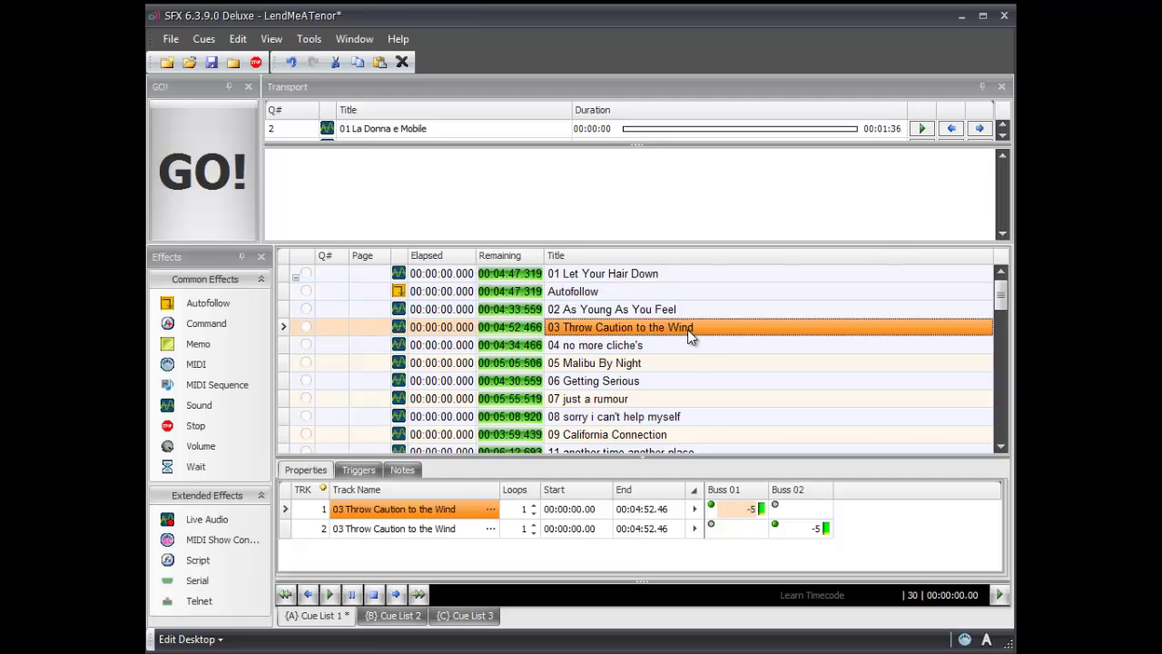
pyautogui.hotkey('ctrl', 'v')
pyautogui.click(677, 364)
pyautogui.hotkey('ctrl', 'v')
# Paste Autofollow cues after songs 04, 05 and 06
pyautogui.scroll(-1, 685, 373)
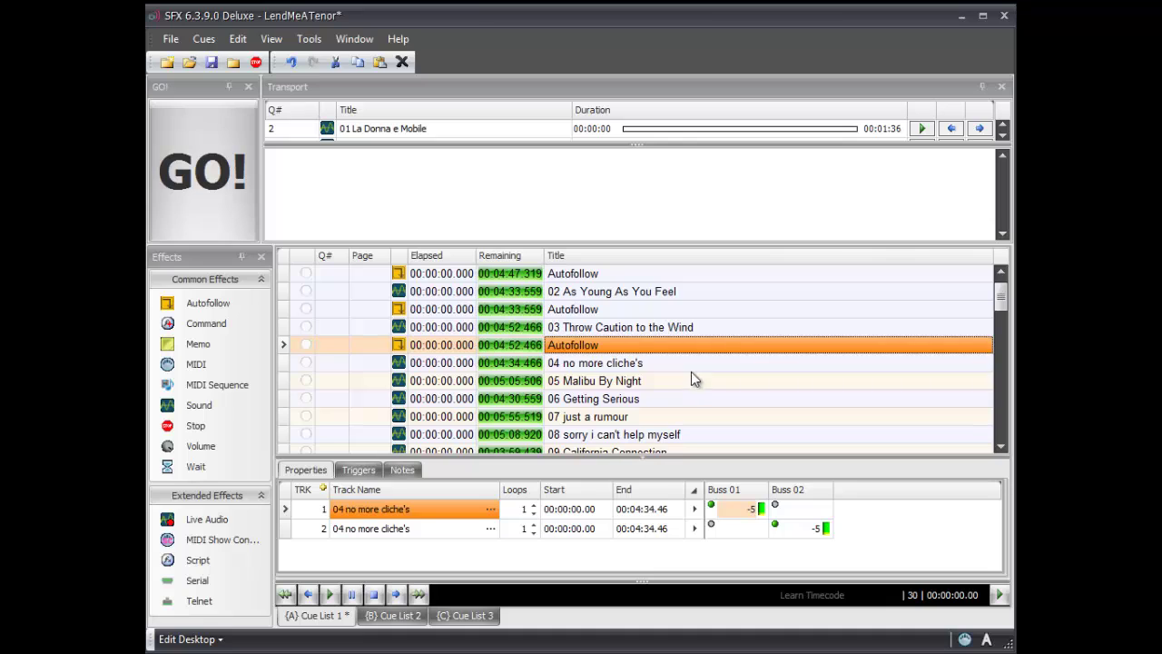
pyautogui.click(683, 382)
pyautogui.hotkey('ctrl', 'v')
pyautogui.scroll(-1, 688, 385)
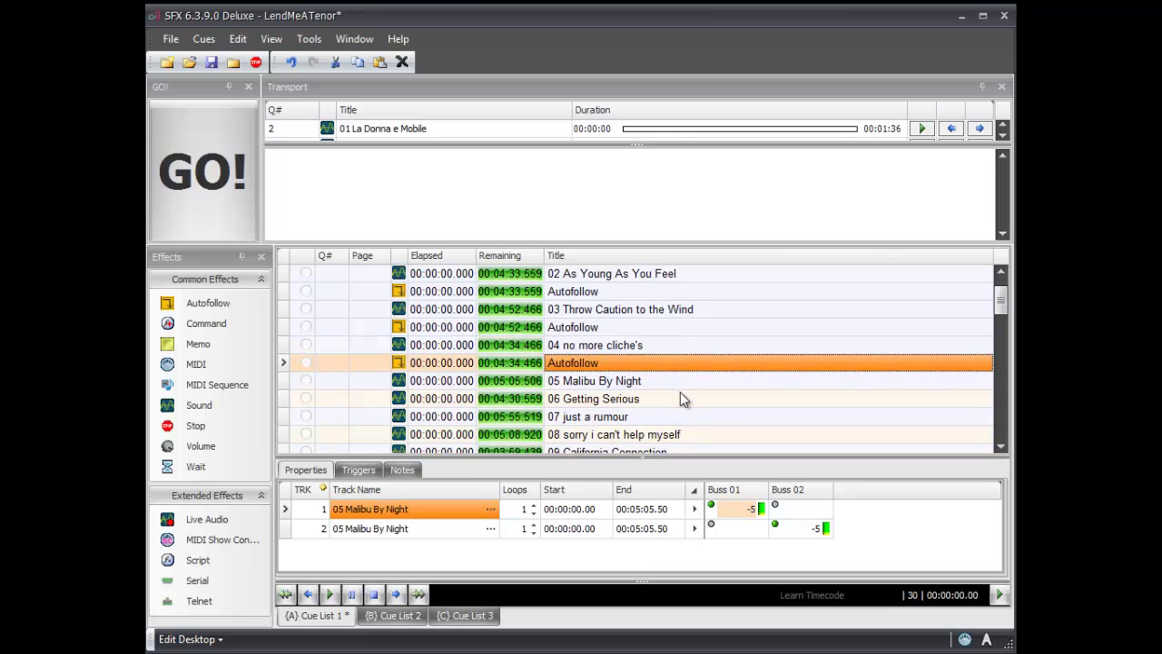
pyautogui.click(680, 399)
pyautogui.hotkey('ctrl', 'v')
pyautogui.scroll(-1, 680, 398)
pyautogui.click(681, 416)
pyautogui.hotkey('ctrl', 'v')
# Paste Autofollow cues after songs 07, 08, 09 and 11
pyautogui.scroll(-1, 681, 415)
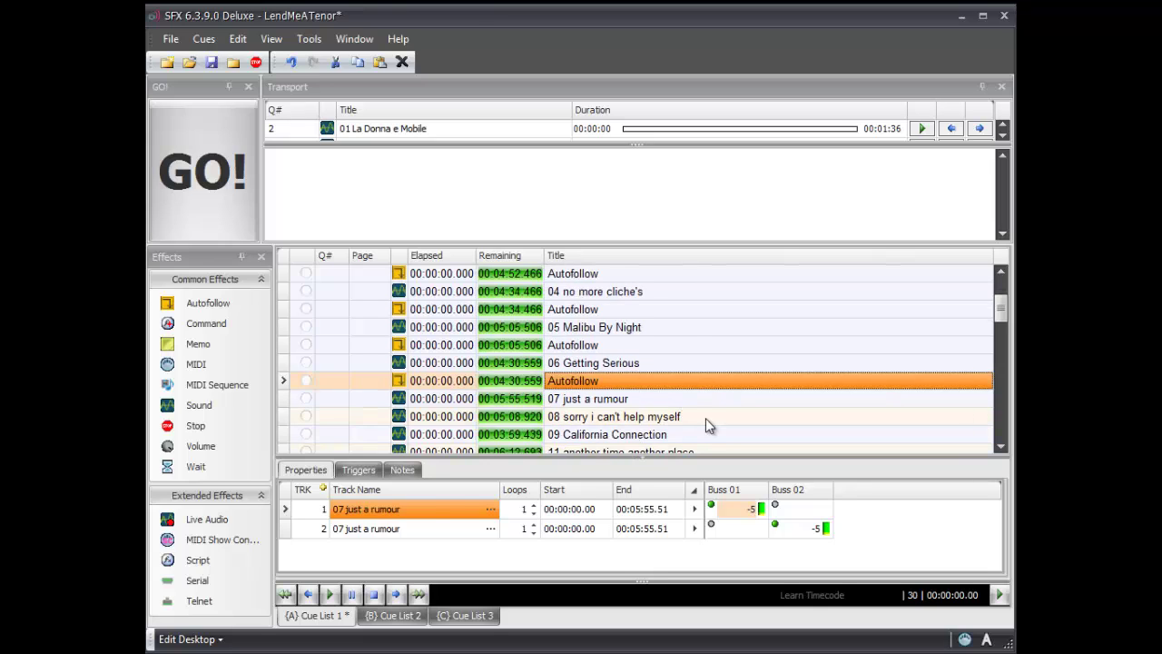
pyautogui.click(705, 418)
pyautogui.hotkey('ctrl', 'v')
pyautogui.scroll(-2, 706, 418)
pyautogui.click(705, 418)
pyautogui.hotkey('ctrl', 'v')
pyautogui.scroll(-2, 705, 417)
pyautogui.click(706, 418)
pyautogui.hotkey('ctrl', 'v')
pyautogui.scroll(-2, 705, 418)
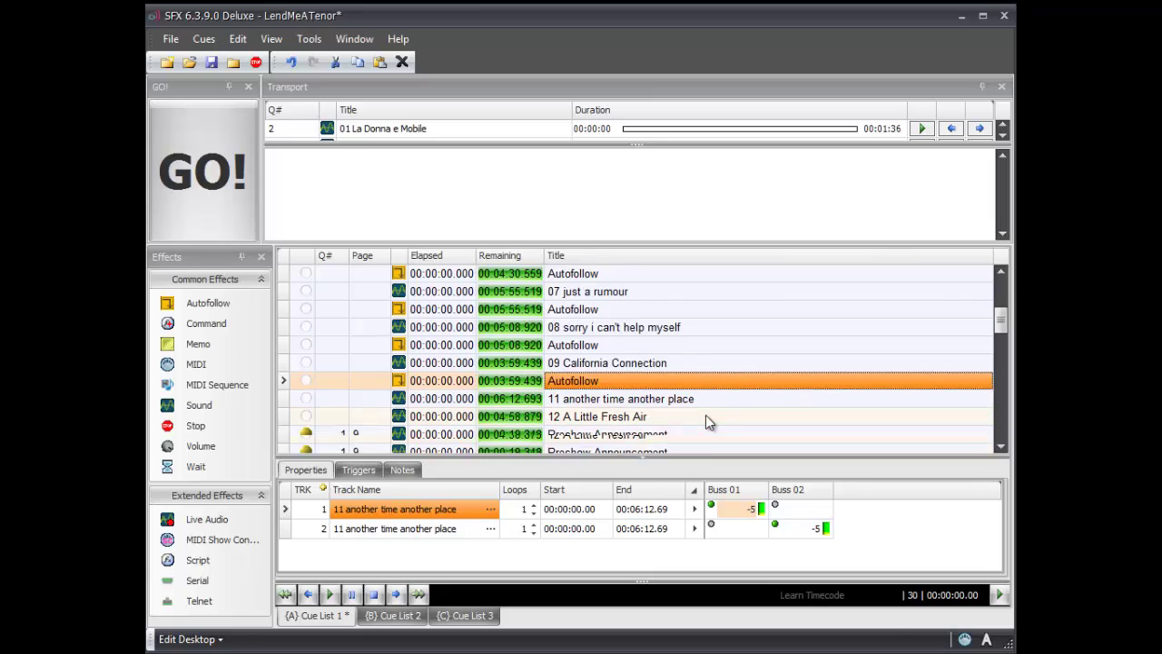
pyautogui.click(706, 418)
pyautogui.hotkey('ctrl', 'v')
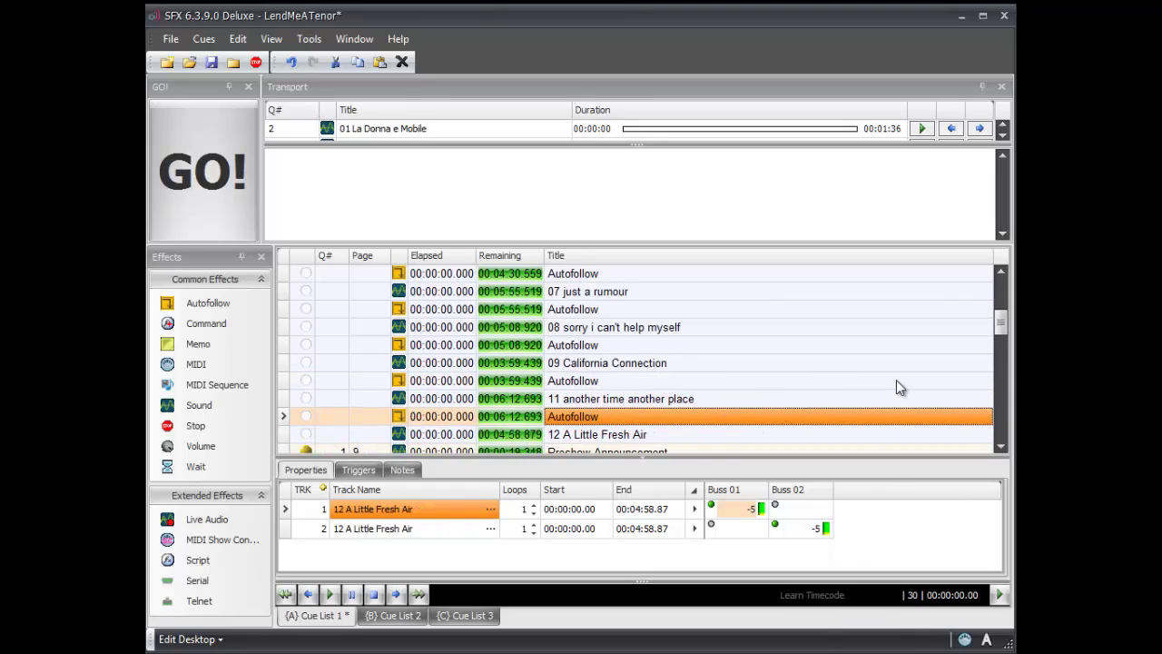
# Review the 01 Let Your Hair Down group's cues and load every cue in it
pyautogui.moveTo(999, 324); pyautogui.dragTo(999, 297)
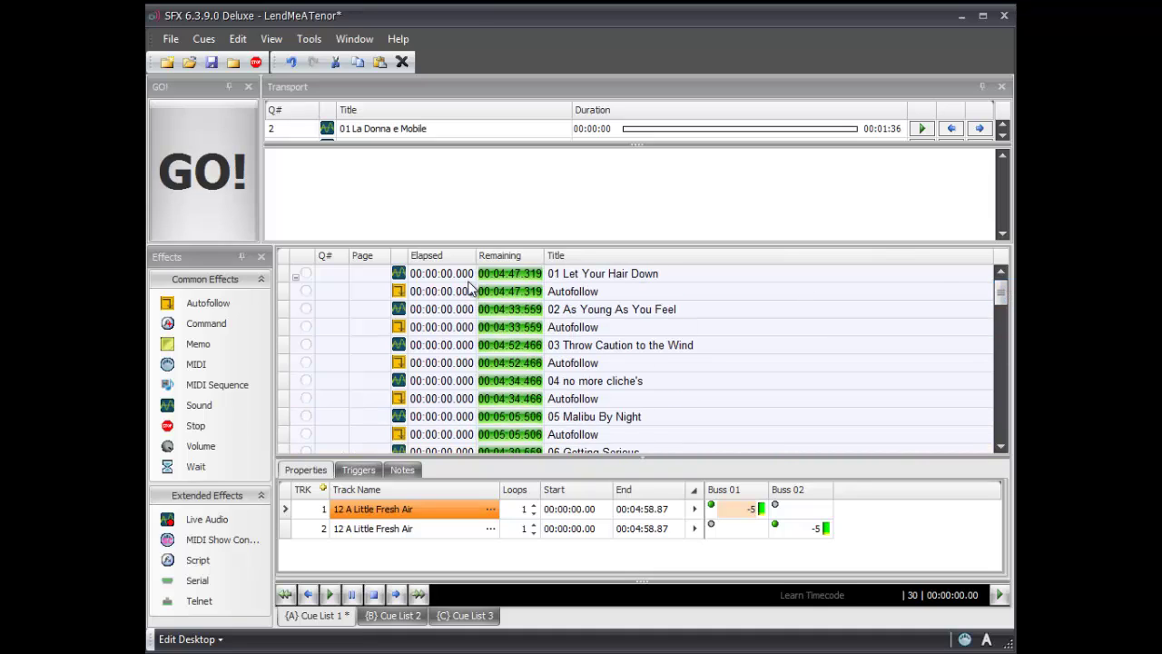
pyautogui.click(297, 278)
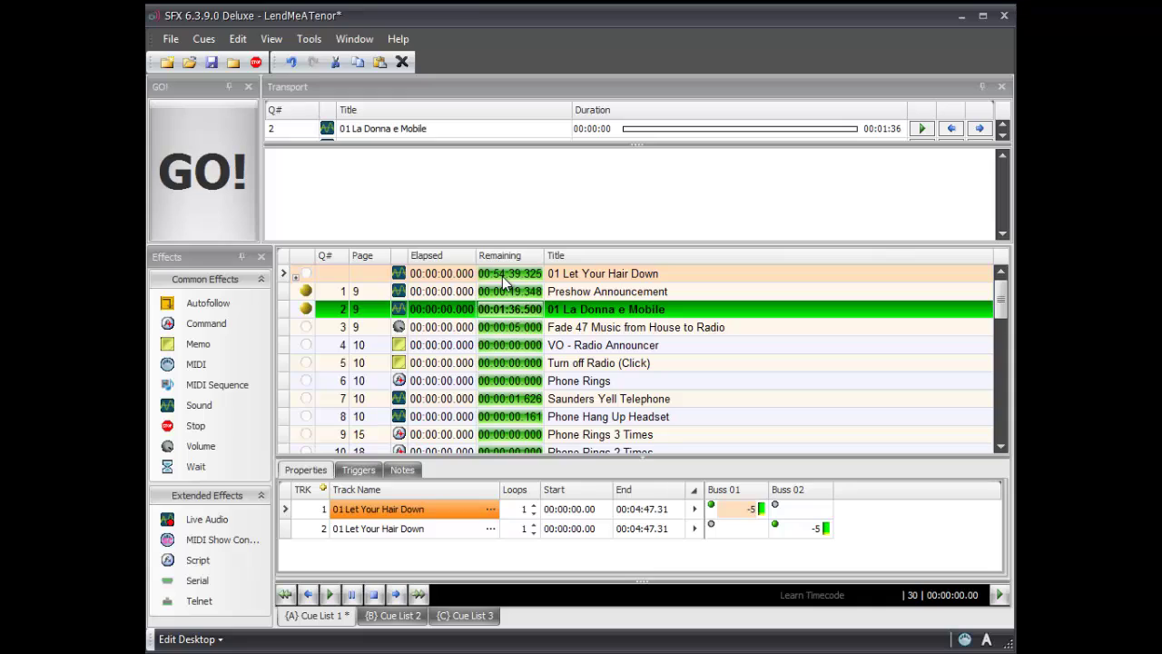
pyautogui.click(299, 280)
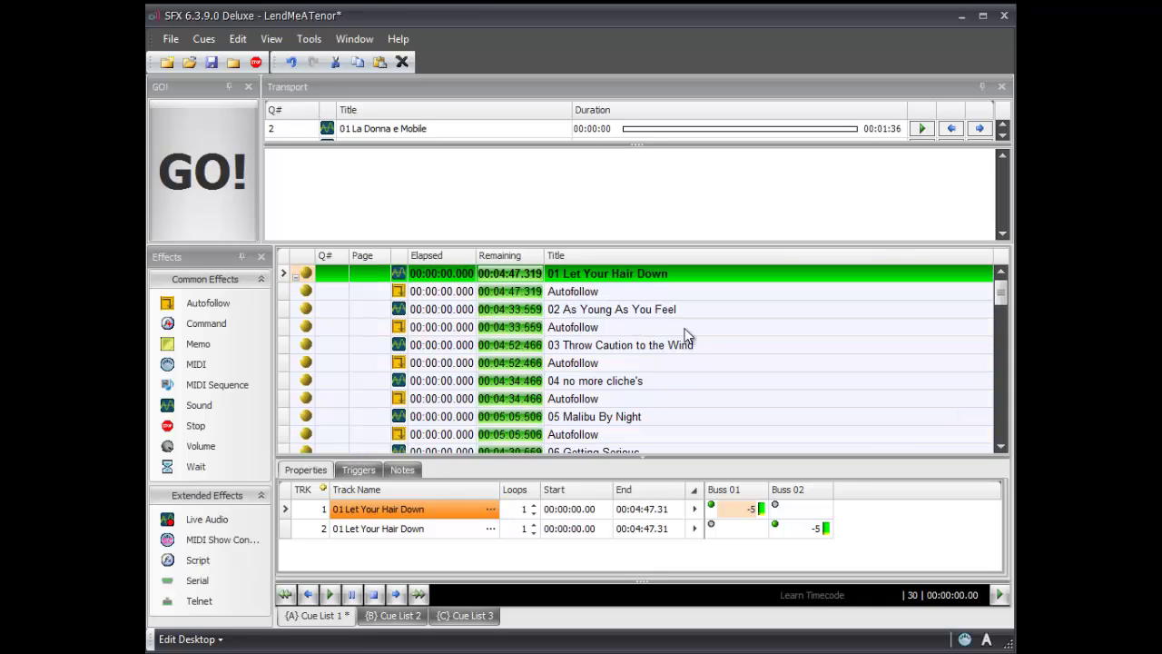
pyautogui.click(670, 311)
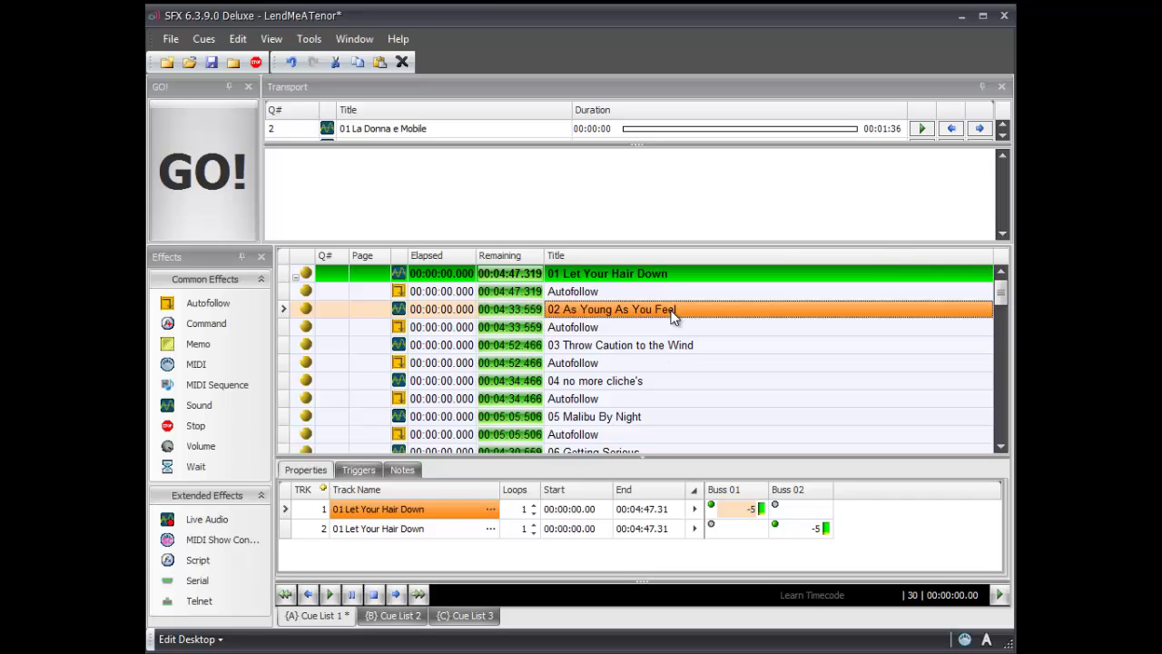
pyautogui.click(677, 343)
pyautogui.click(653, 274)
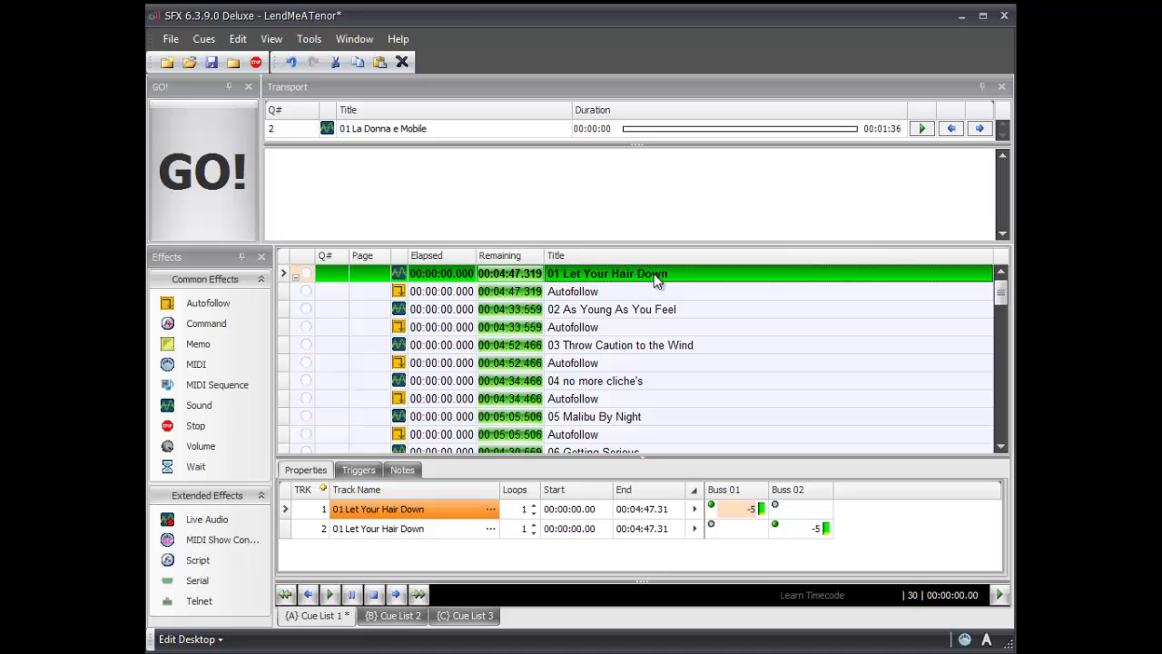
pyautogui.click(306, 273)
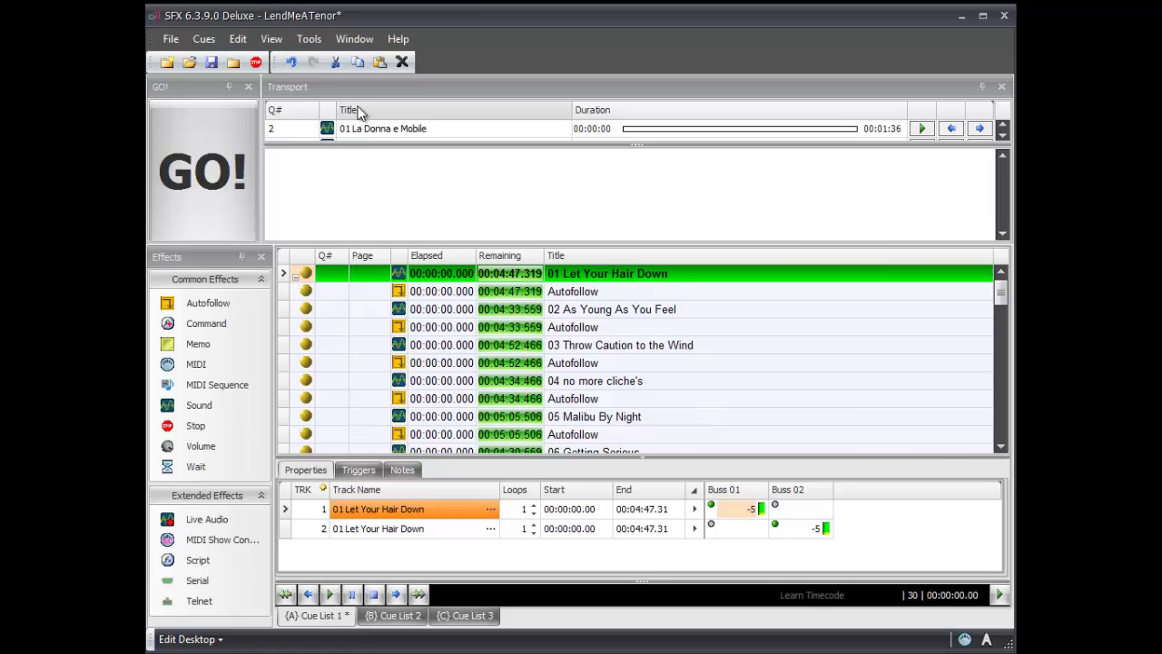
# In the Active Matrix, lower all Buss 01 and Buss 02 levels to -20 and update related cues
pyautogui.click(272, 39)
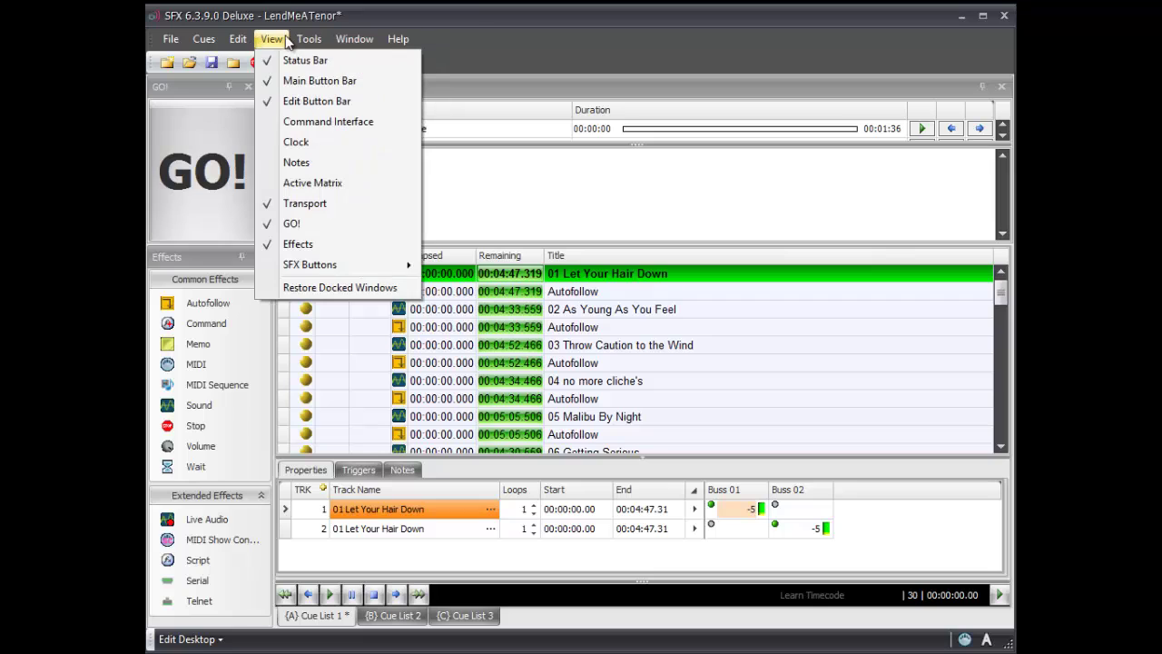
pyautogui.click(307, 183)
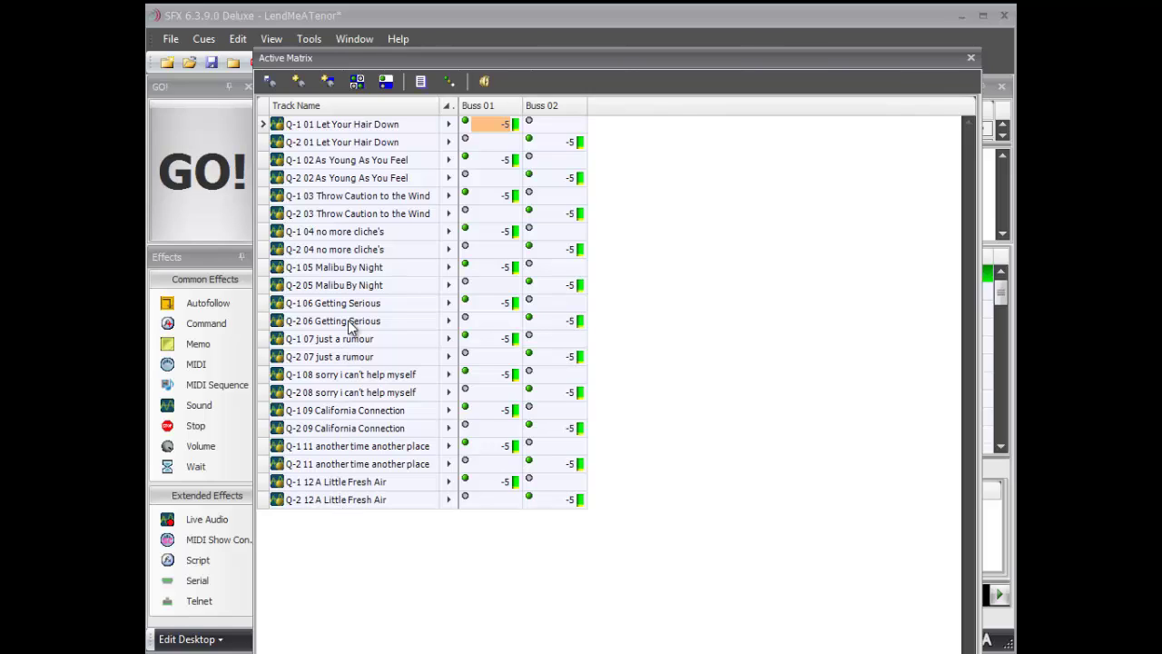
pyautogui.click(448, 110)
pyautogui.press('Down')
pyautogui.press('Down')
pyautogui.press('Down')
pyautogui.press('Down')
pyautogui.press('Down')
pyautogui.press('Down')
pyautogui.press('Down')
pyautogui.press('Down')
pyautogui.press('Down')
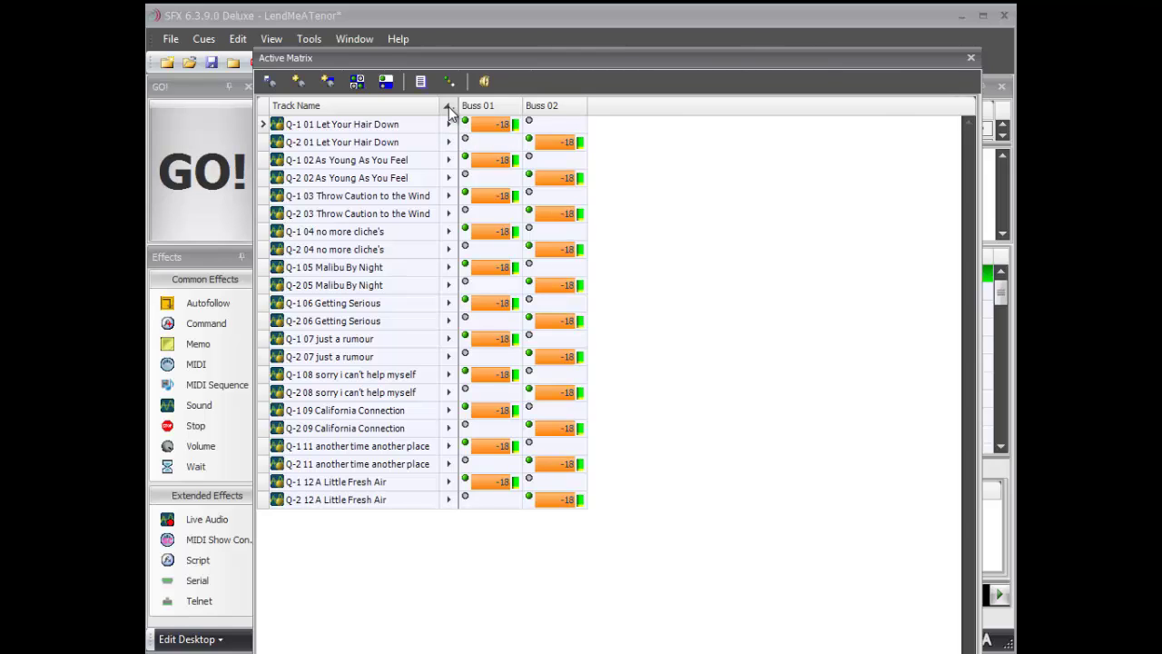
pyautogui.press('Down')
pyautogui.press('Down')
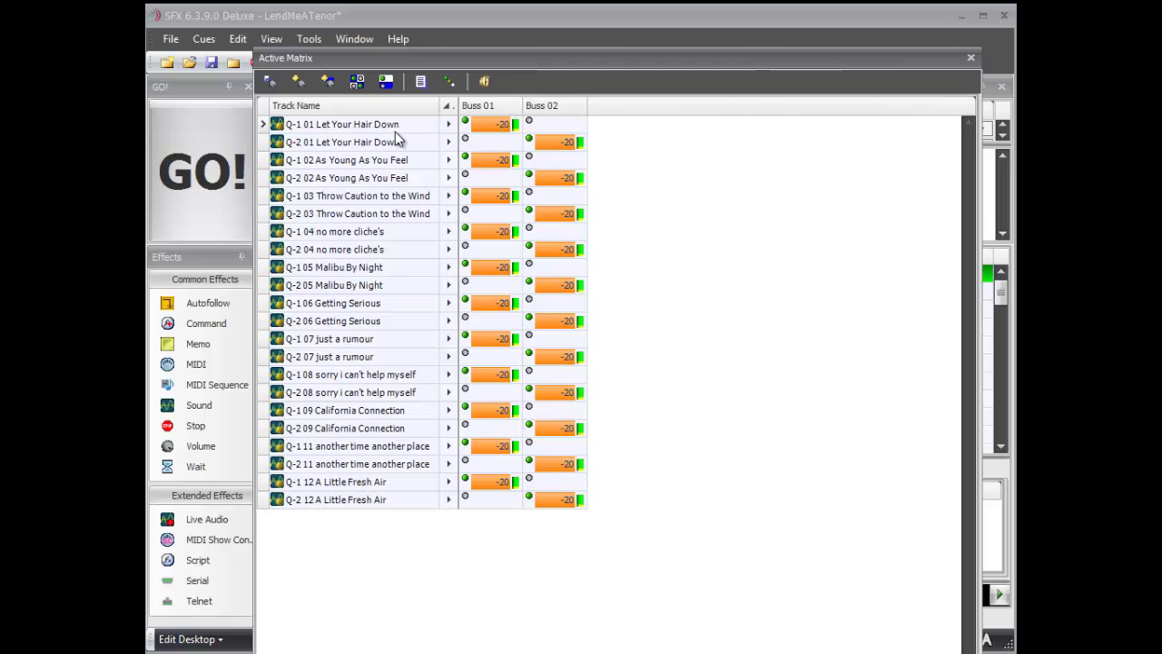
pyautogui.click(271, 83)
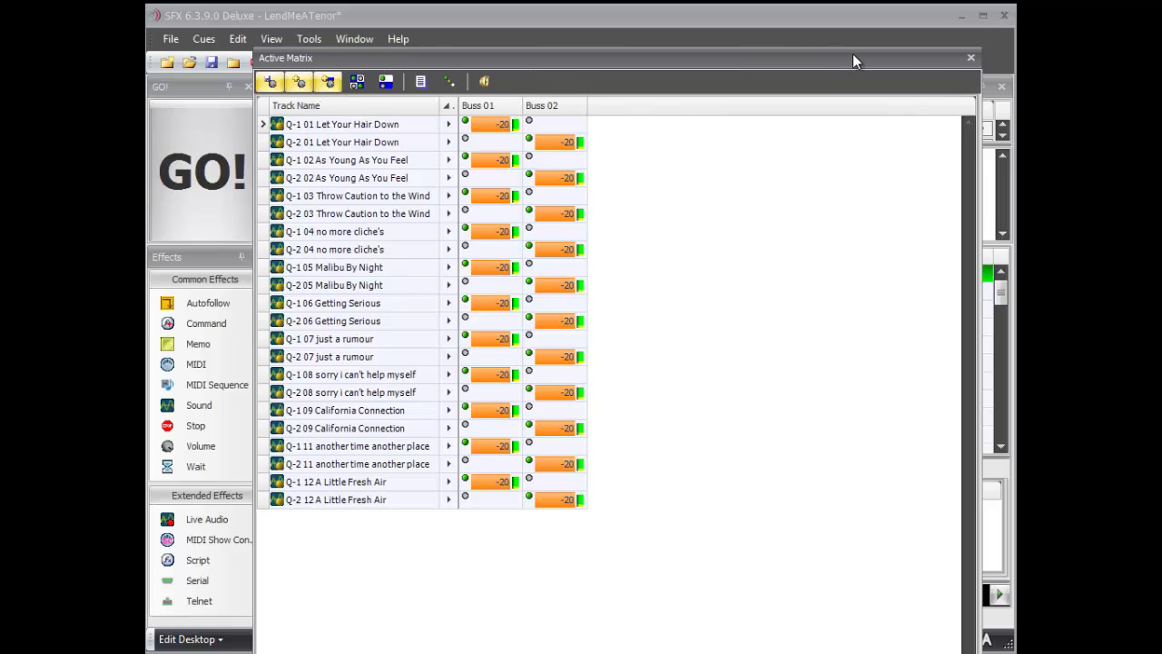
pyautogui.click(969, 59)
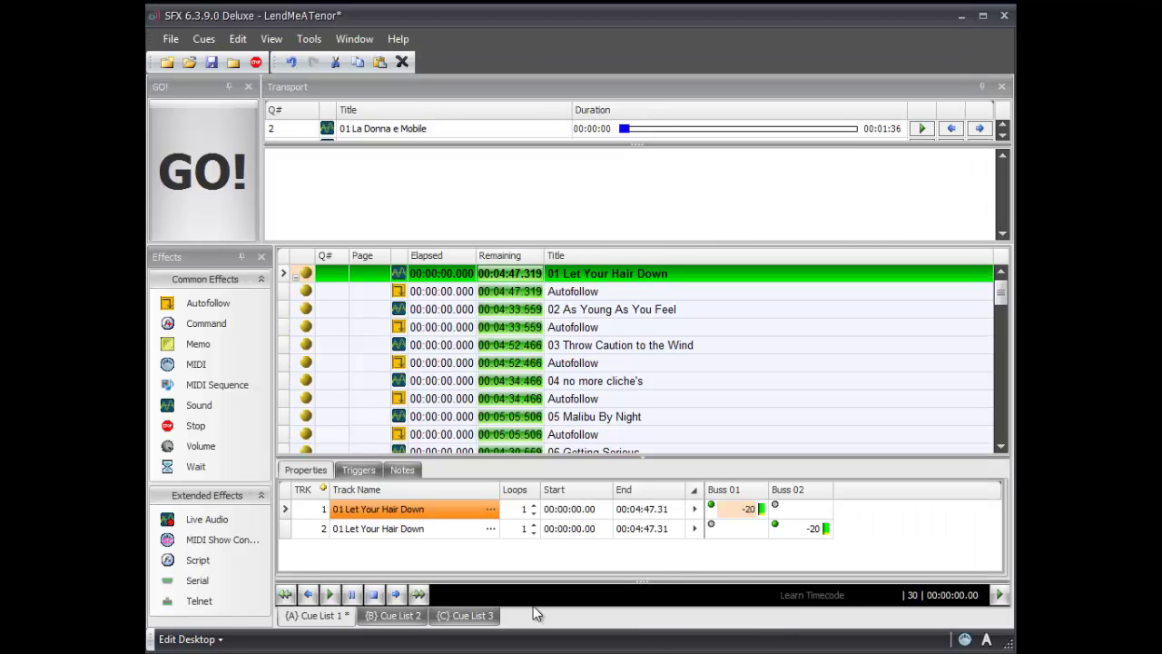
# Check that track 2's Buss 02 level now reads -20
pyautogui.click(802, 531)
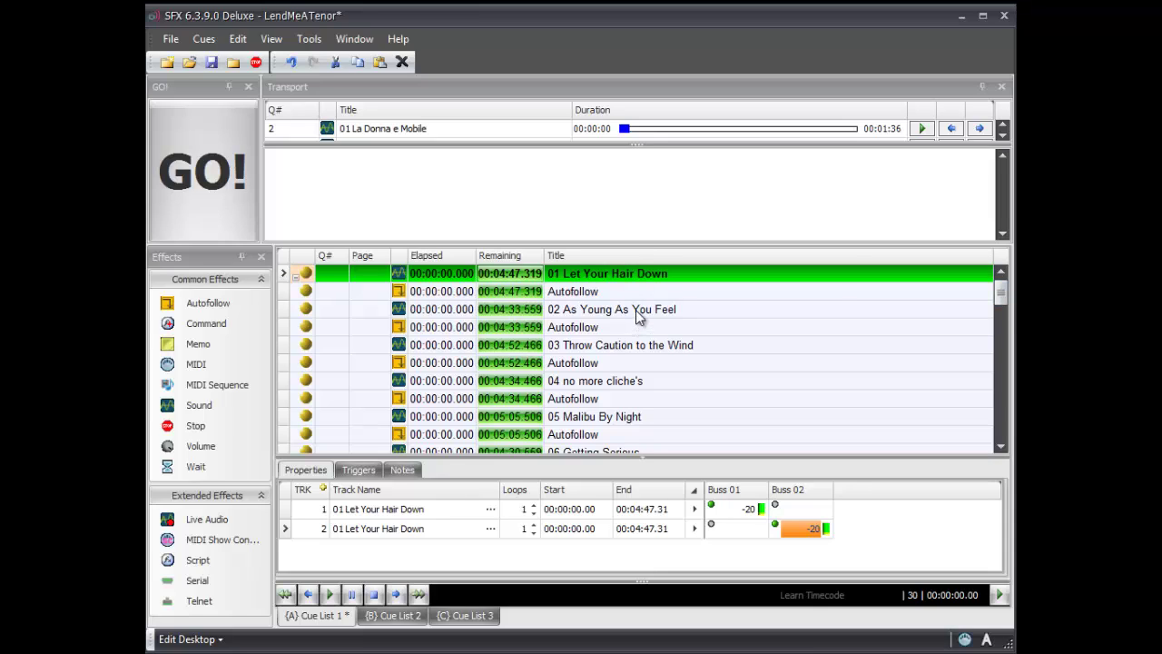
pyautogui.moveTo(1000, 290); pyautogui.dragTo(1009, 275)
pyautogui.moveTo(1003, 290); pyautogui.dragTo(1006, 334)
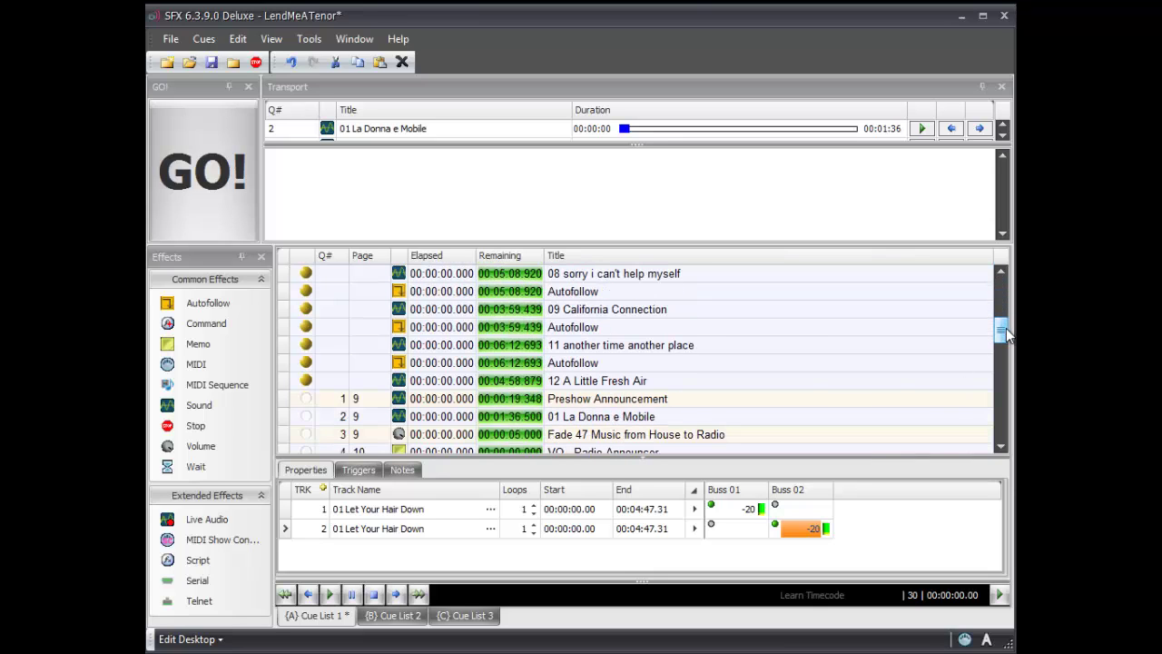
# Select cues 01 through 12 and add a Volume cue for them below cue 12
pyautogui.click(791, 382)
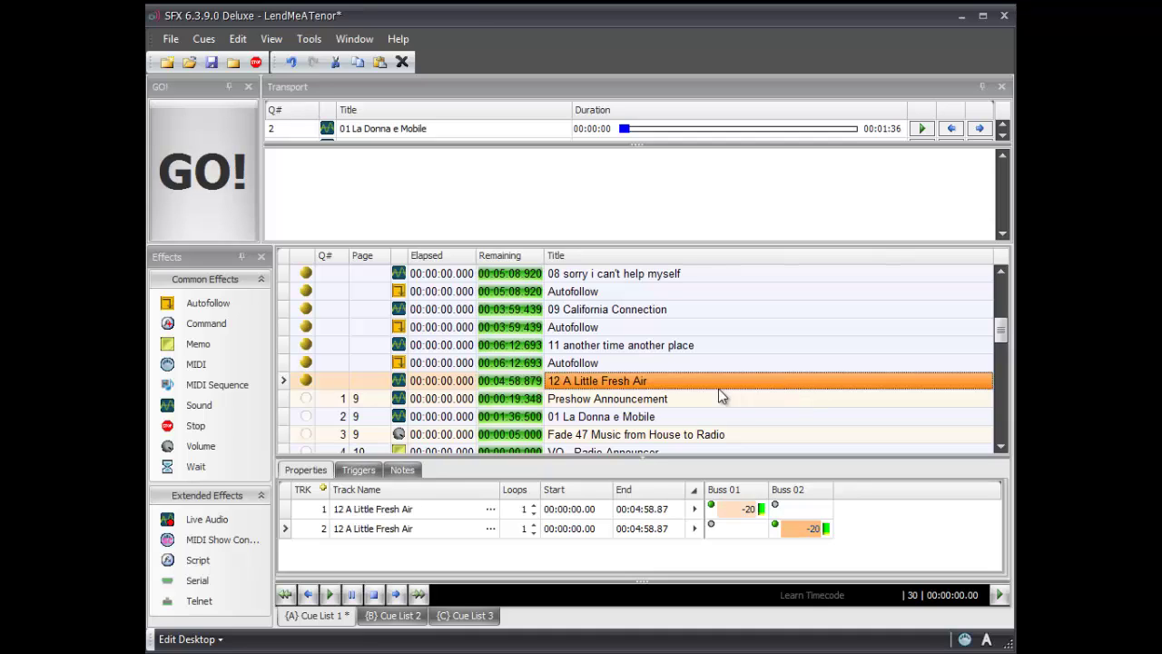
pyautogui.scroll(5, 803, 390)
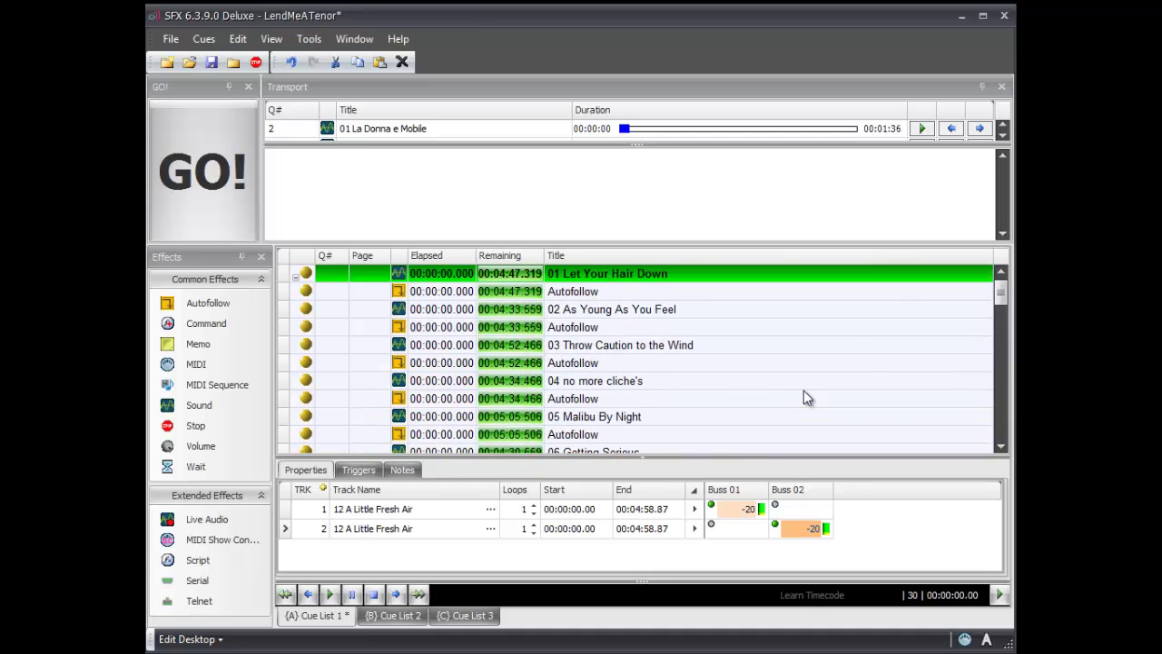
pyautogui.keyDown('shift'); pyautogui.click(756, 273); pyautogui.keyUp('shift')
pyautogui.scroll(-4, 755, 273)
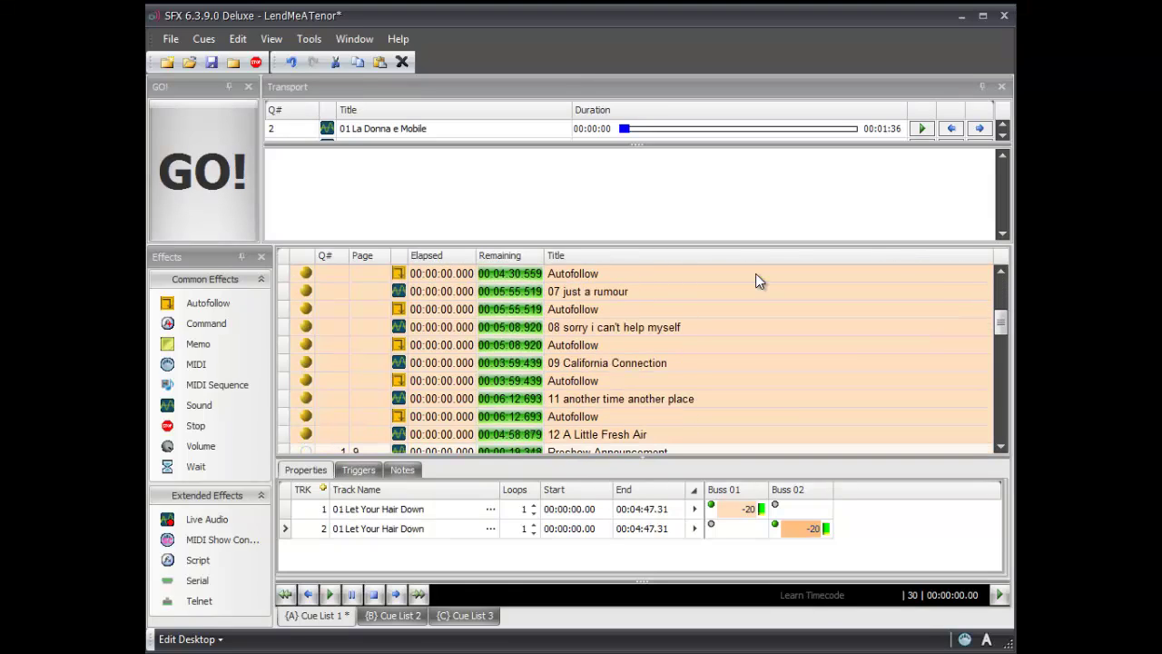
pyautogui.scroll(-2, 755, 273)
pyautogui.moveTo(209, 451); pyautogui.dragTo(656, 389)
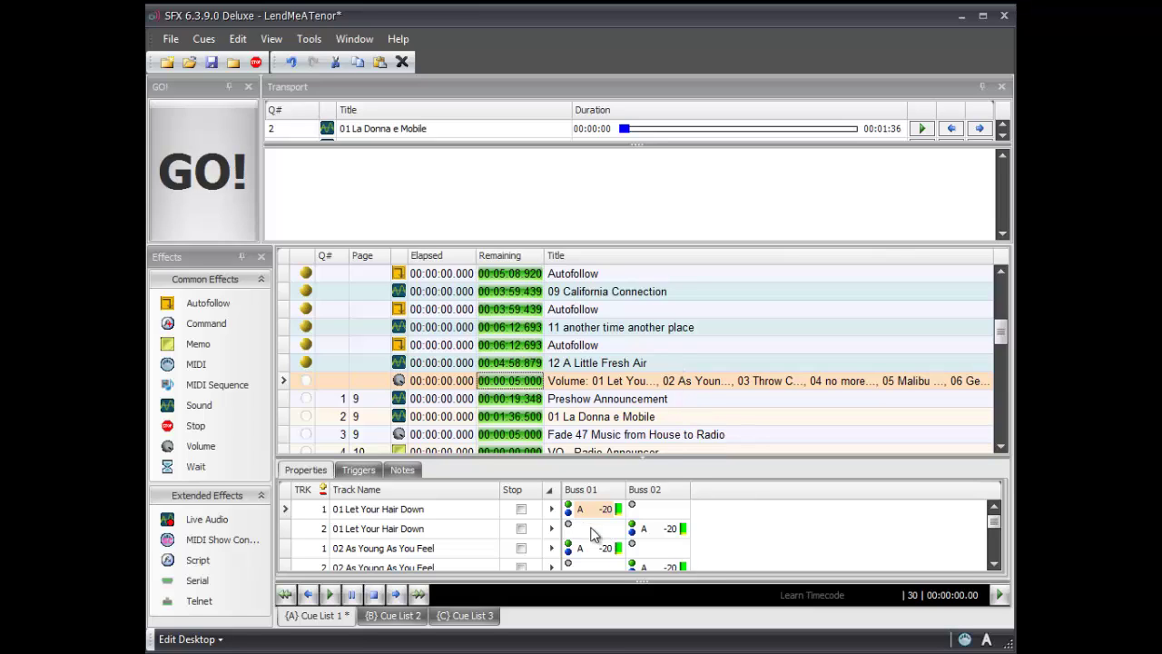
# Set every track's Buss 01 and Buss 02 level to -160 and tick Stop for all tracks
pyautogui.moveTo(563, 461); pyautogui.dragTo(556, 314)
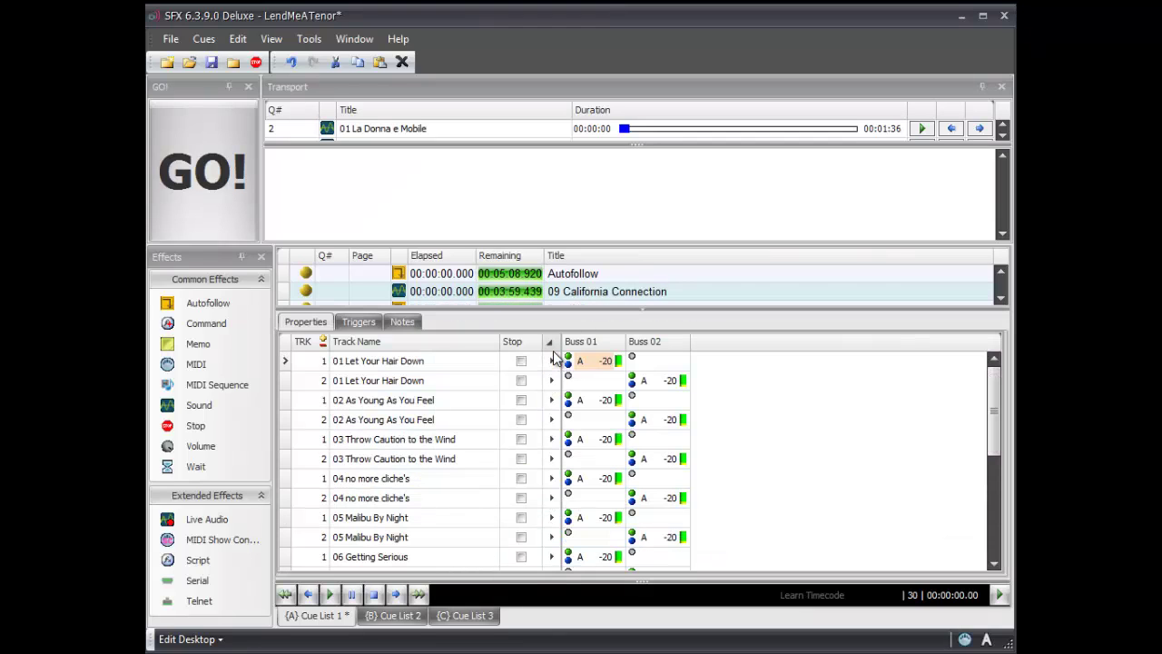
pyautogui.click(551, 343)
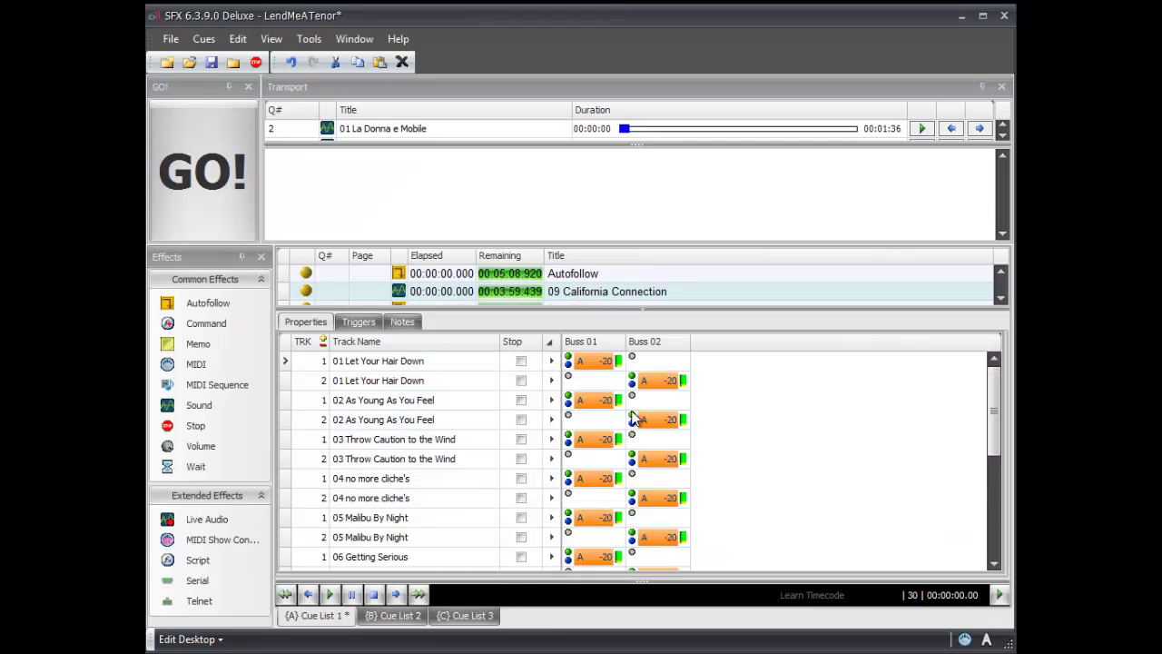
pyautogui.click(647, 500)
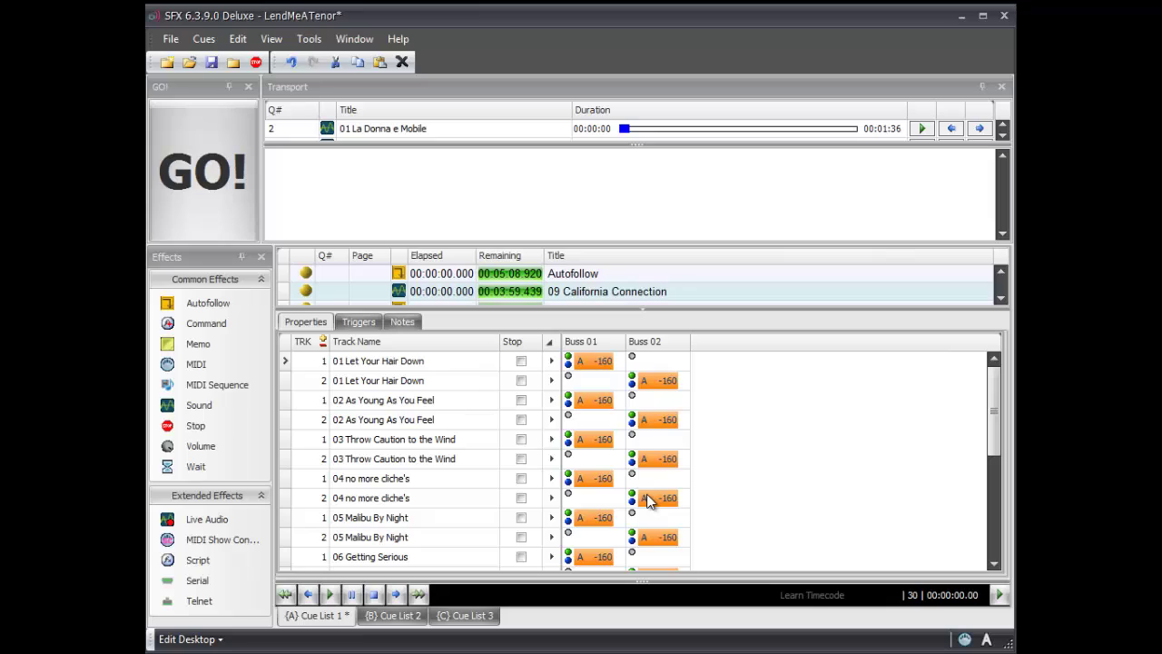
pyautogui.click(515, 341)
pyautogui.moveTo(677, 307); pyautogui.dragTo(685, 496)
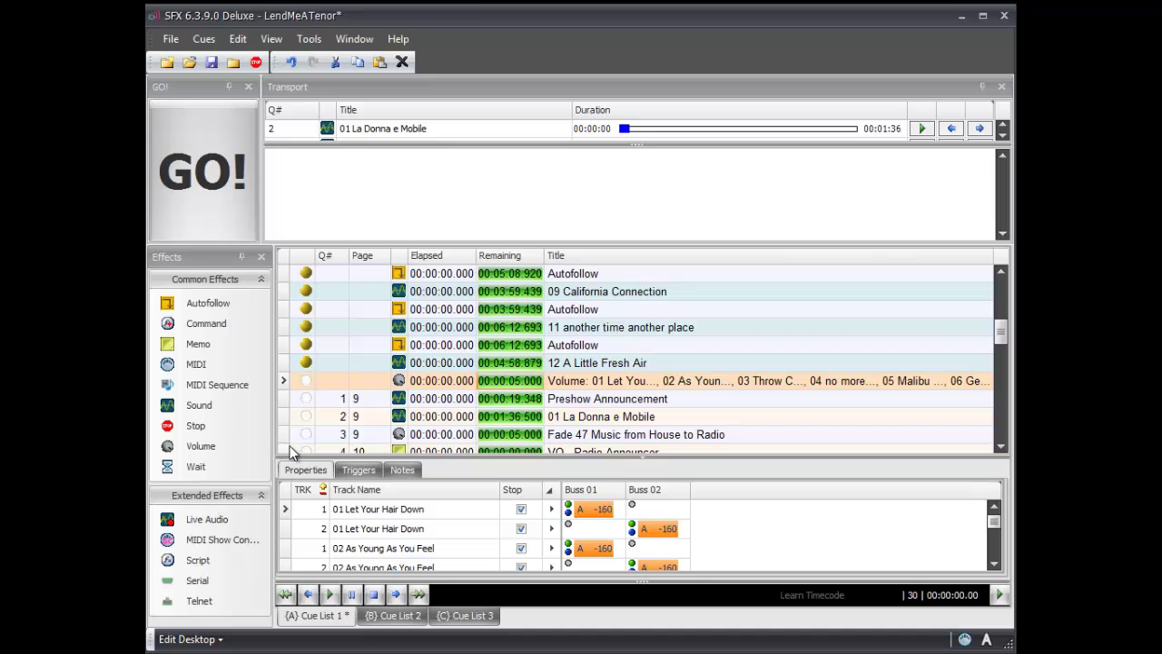
# Insert a Stop cue between 12 A Little Fresh Air and the Volume cue
pyautogui.moveTo(198, 446); pyautogui.dragTo(577, 383)
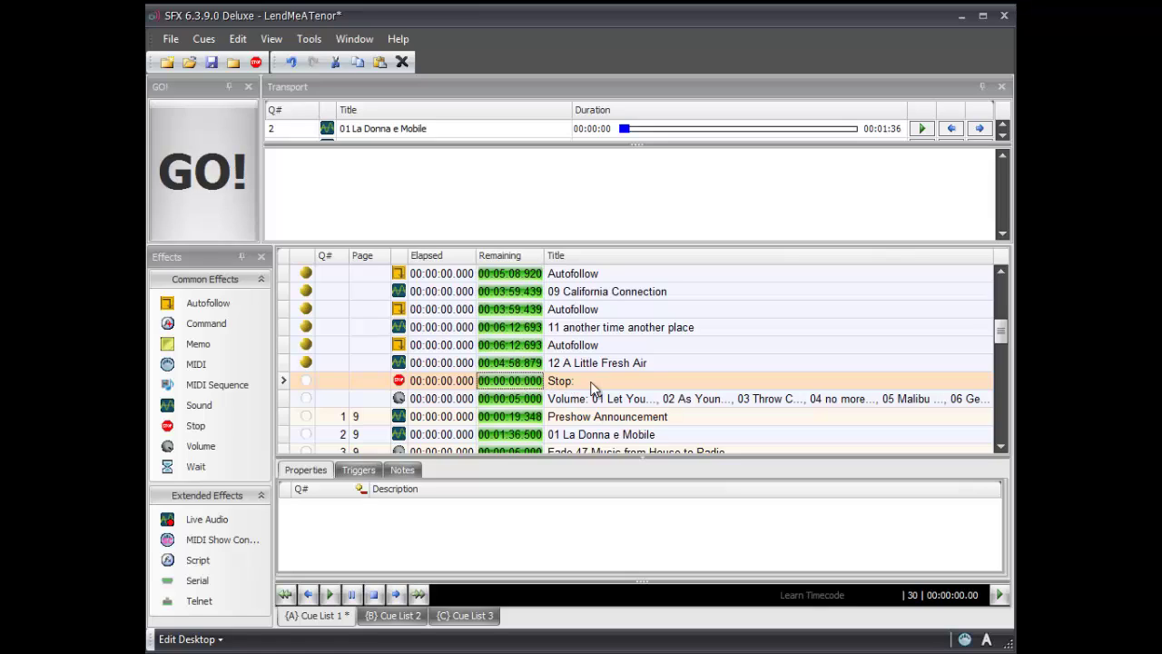
# Tick the first six Autofollow cues as Stop cue targets in Cue Selection
pyautogui.click(360, 490)
pyautogui.click(445, 234)
pyautogui.click(445, 266)
pyautogui.click(444, 301)
pyautogui.click(445, 334)
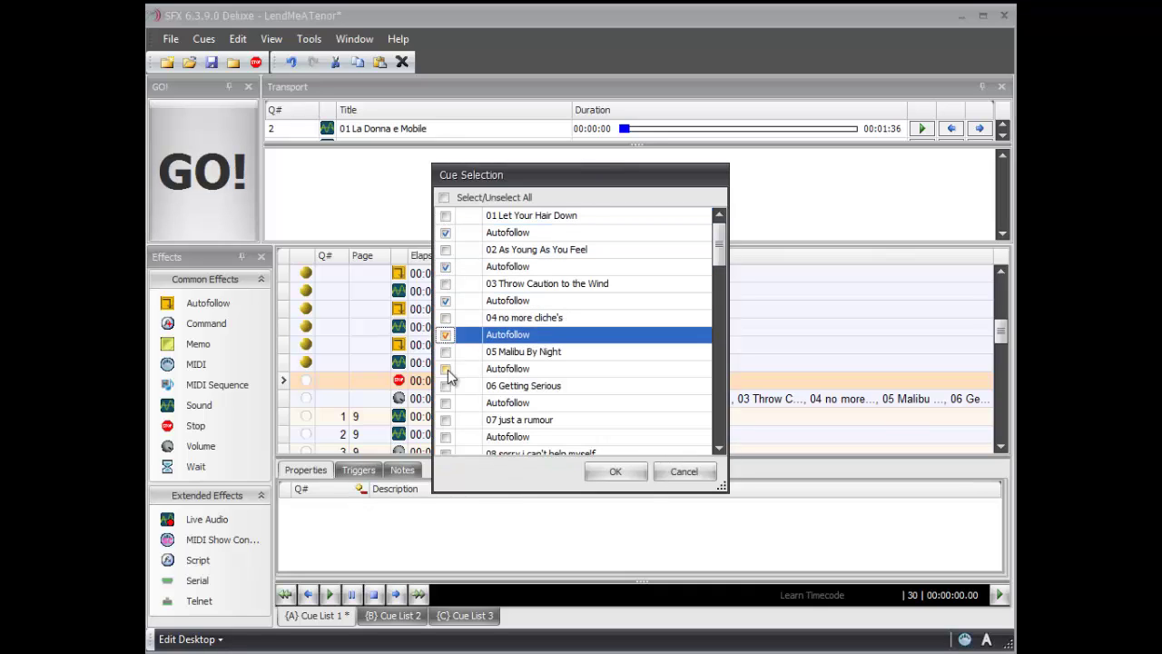
pyautogui.click(444, 369)
pyautogui.click(445, 402)
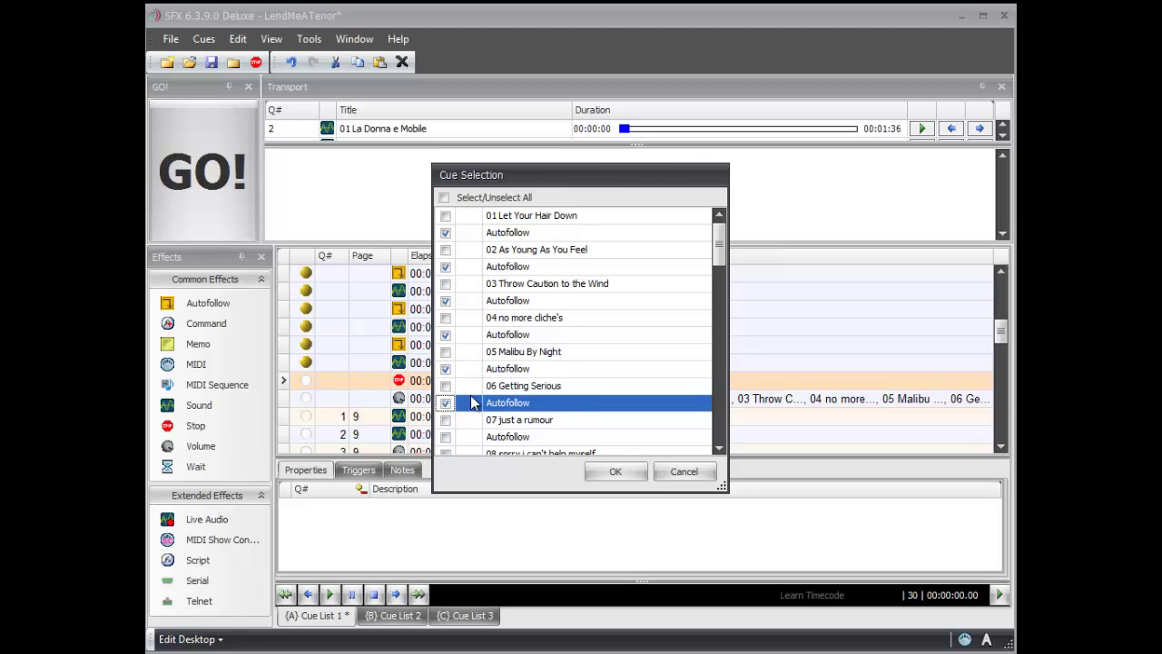
# Tick the remaining four Autofollow cues and confirm the target selection
pyautogui.moveTo(719, 243); pyautogui.dragTo(720, 277)
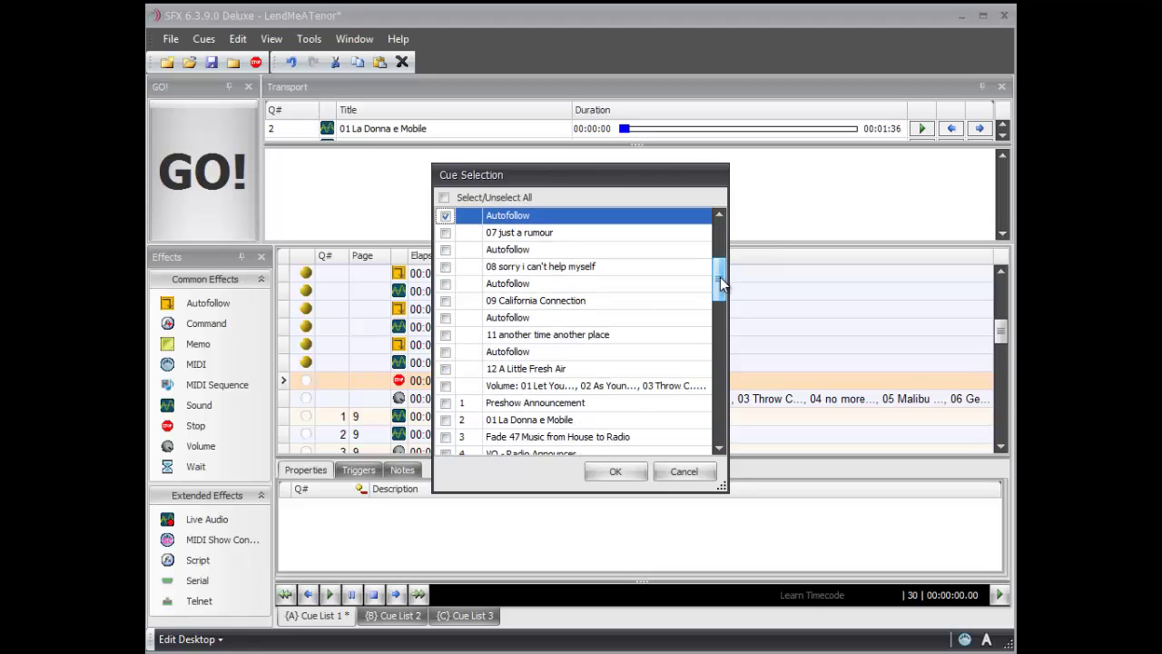
pyautogui.click(445, 250)
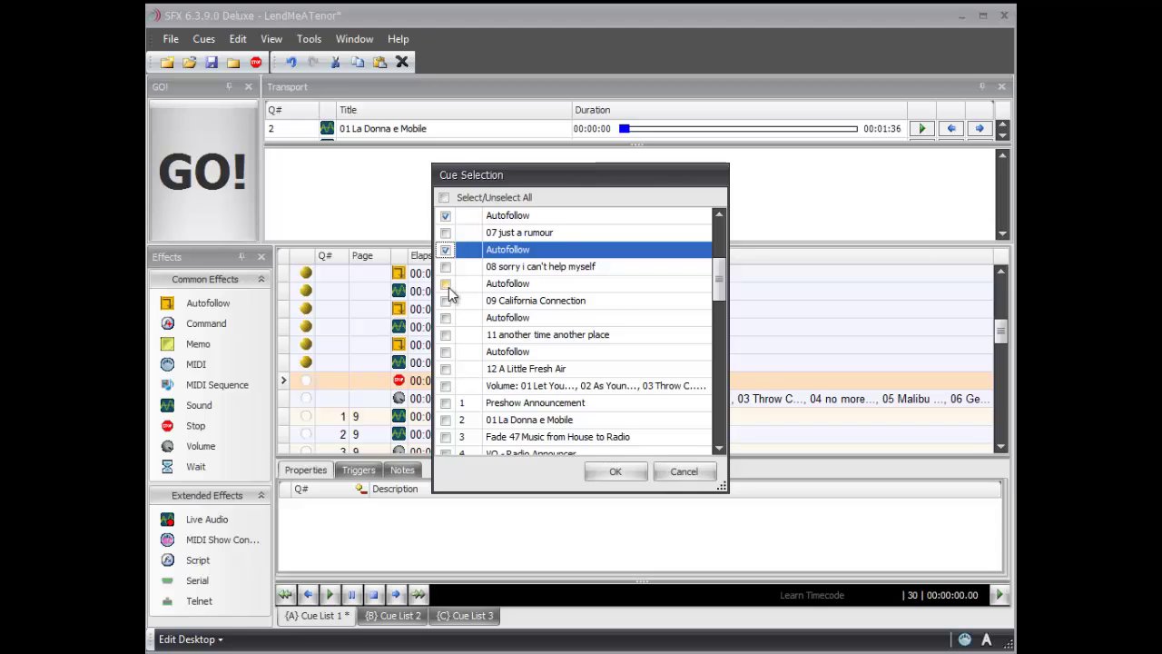
pyautogui.click(445, 283)
pyautogui.click(446, 318)
pyautogui.click(444, 350)
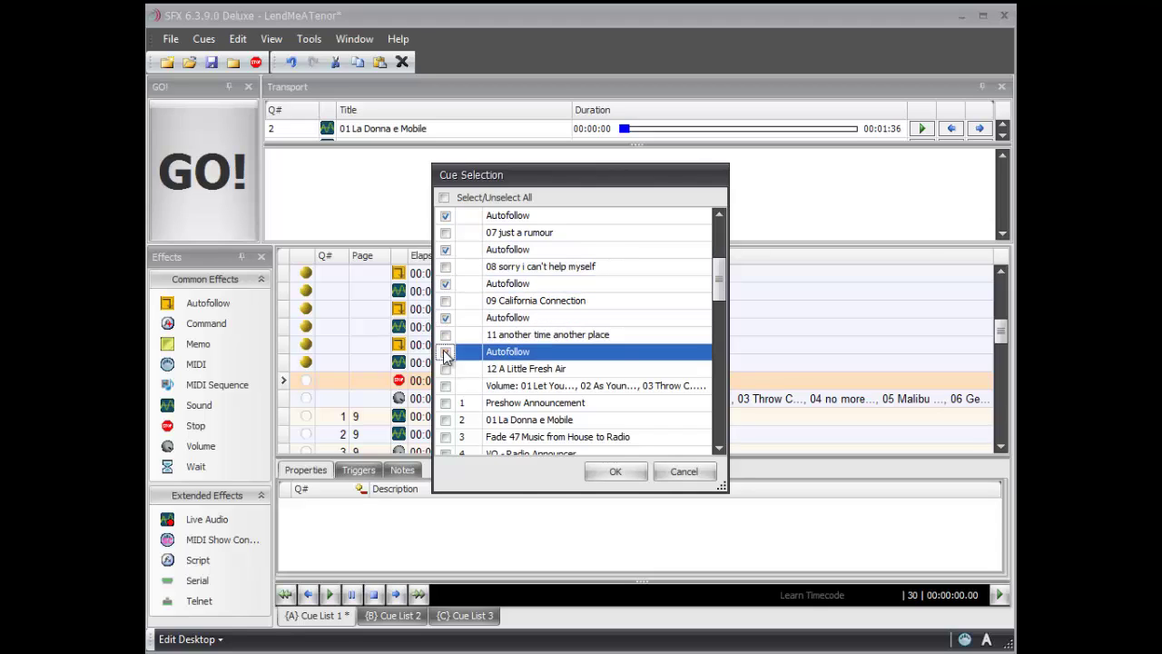
pyautogui.click(616, 473)
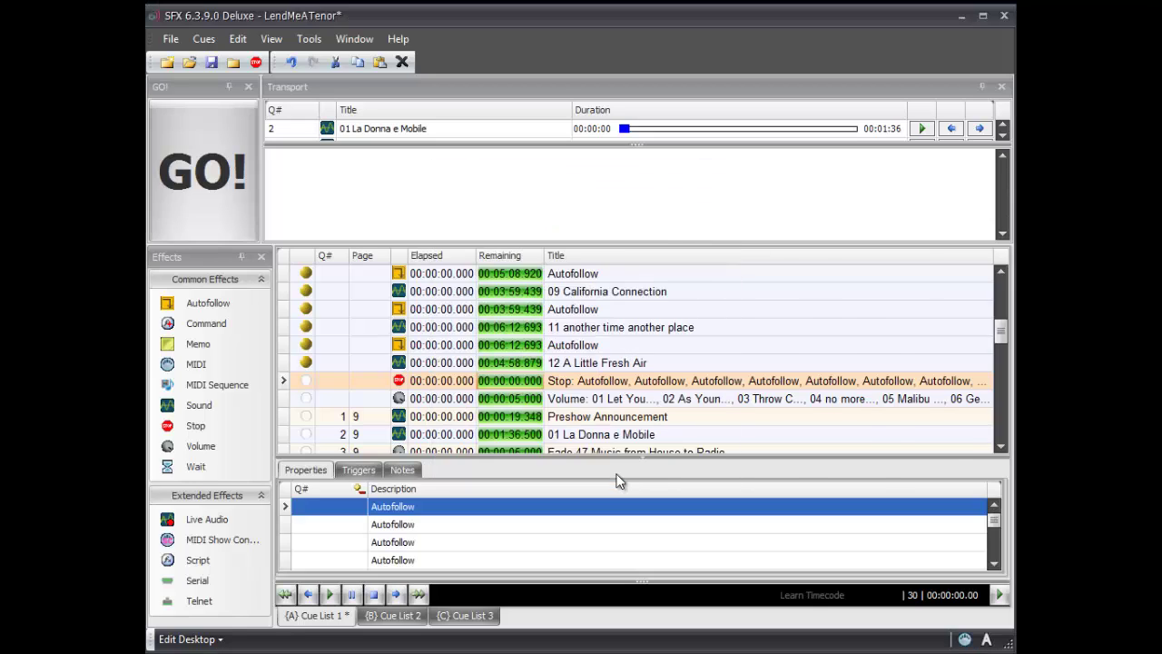
# Title the Stop cue 'Fade Music to Stop' and add a Wait cue after it
pyautogui.click(609, 380)
pyautogui.press('Home')
pyautogui.write('Fade ')
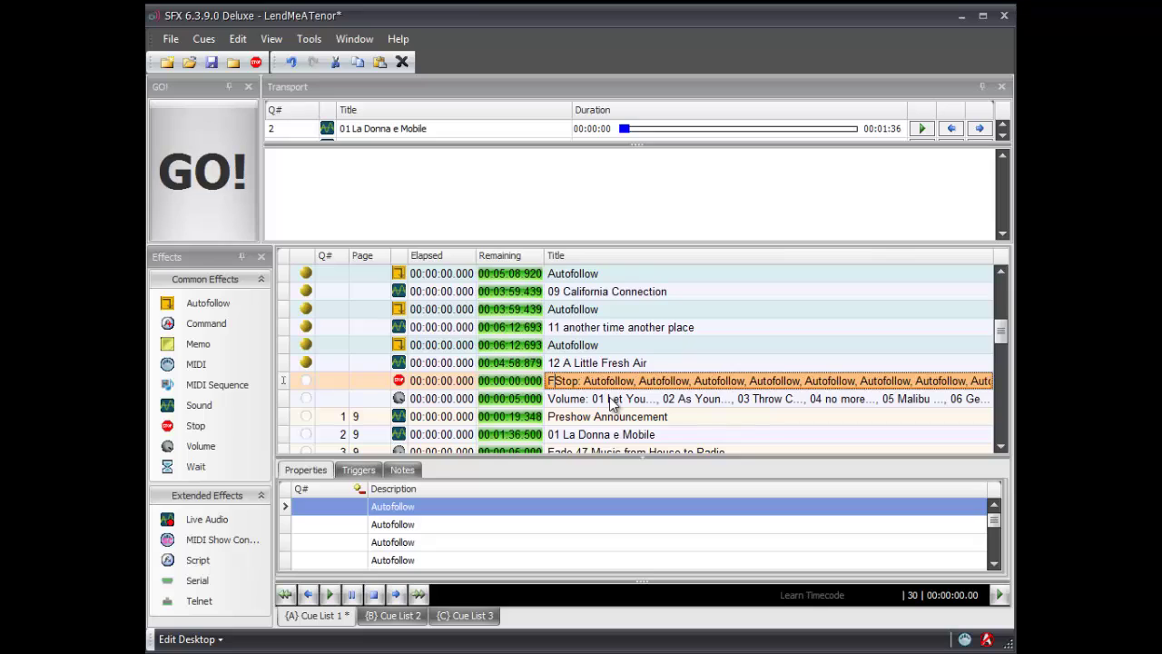
pyautogui.write('Music to S')
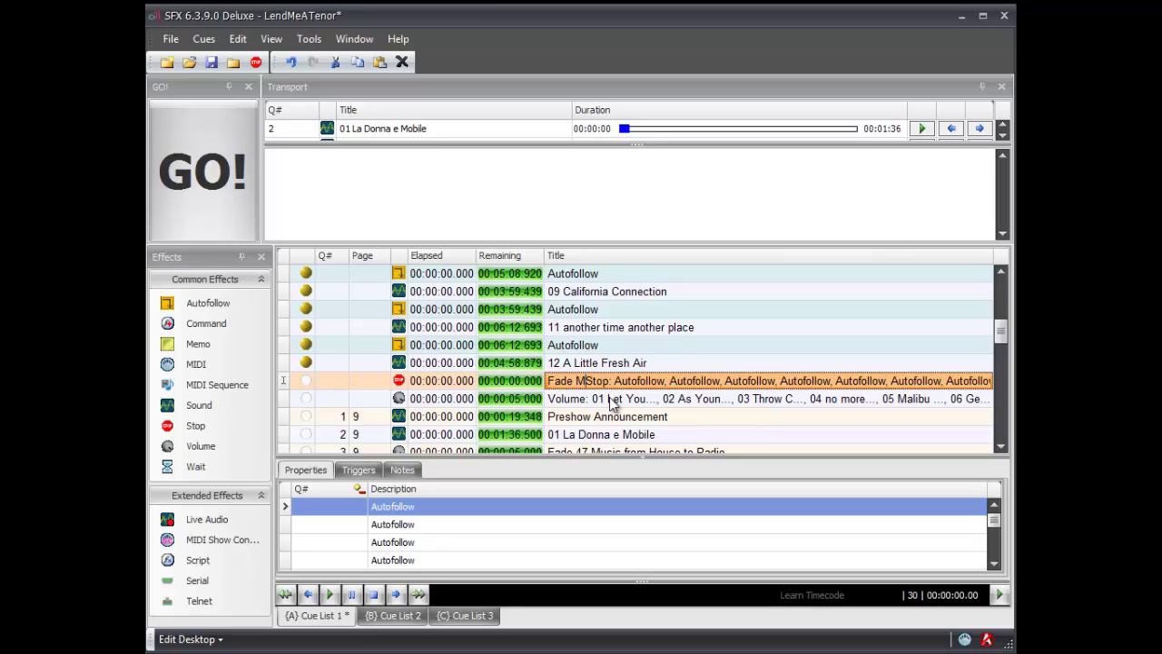
pyautogui.write('top')
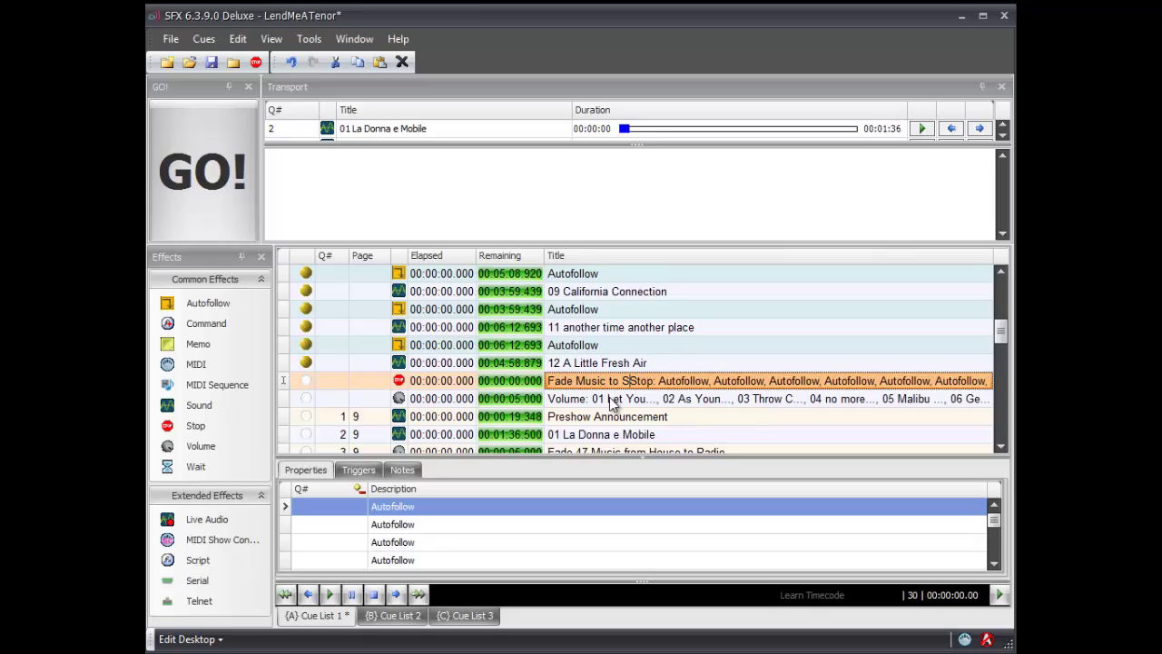
pyautogui.hotkey('shift', 'End')
pyautogui.press('Delete')
pyautogui.press('Return')
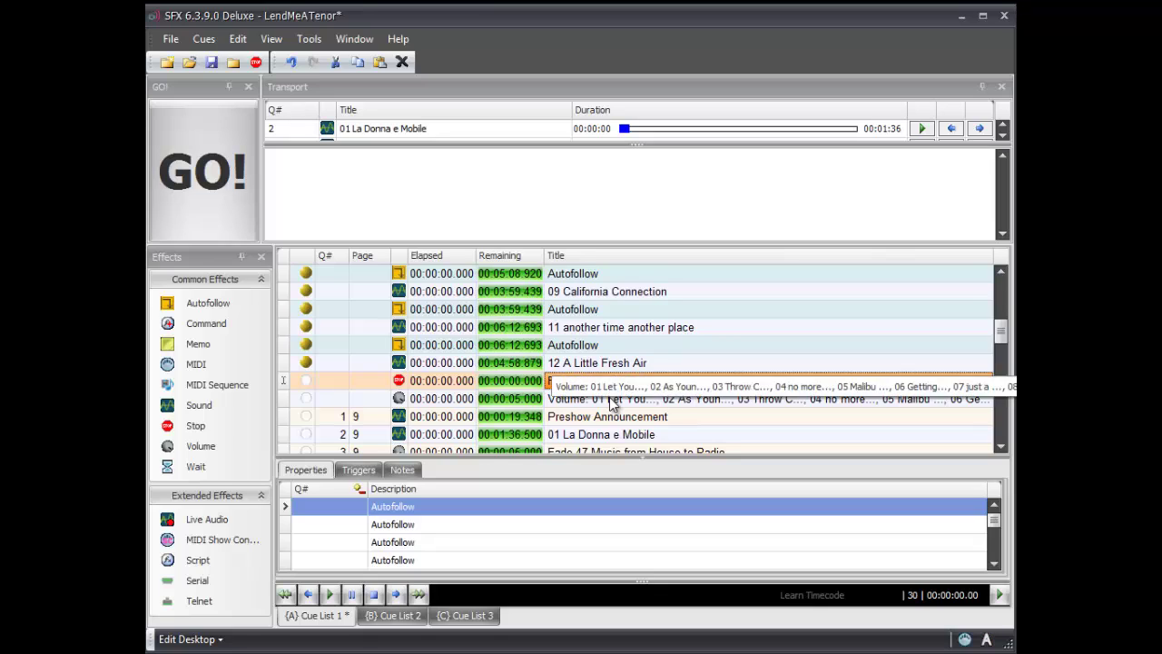
pyautogui.moveTo(198, 467); pyautogui.dragTo(546, 410)
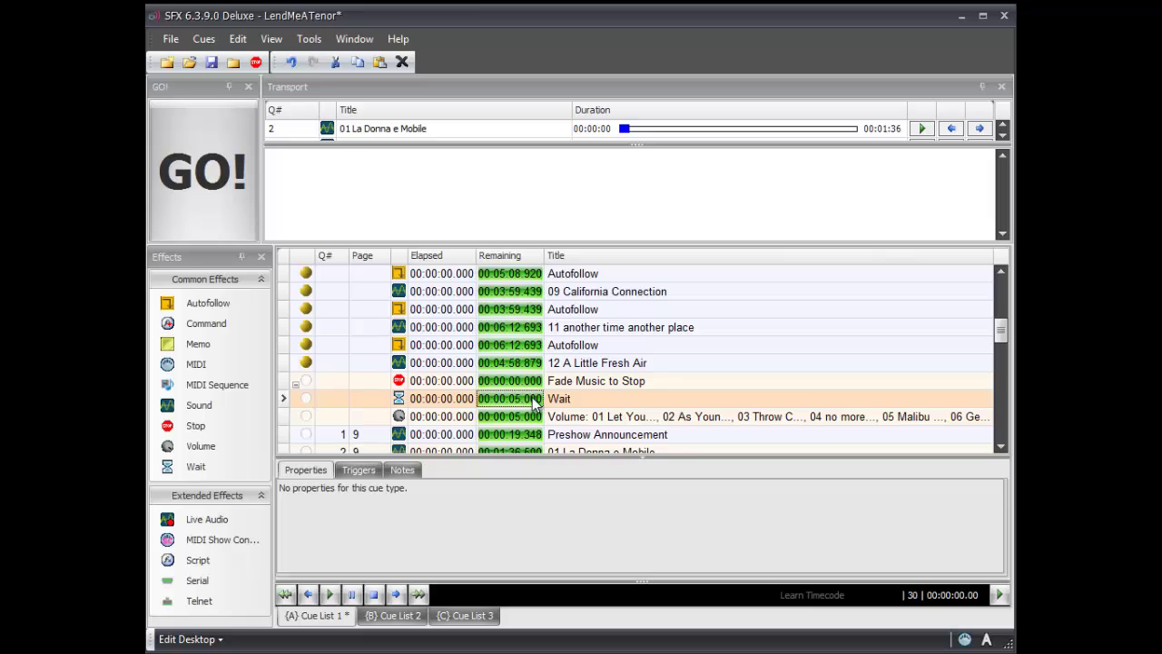
# Set the Wait cue after Fade Music to Stop to 1 second
pyautogui.write('1')
pyautogui.moveTo(1003, 327); pyautogui.dragTo(1004, 259)
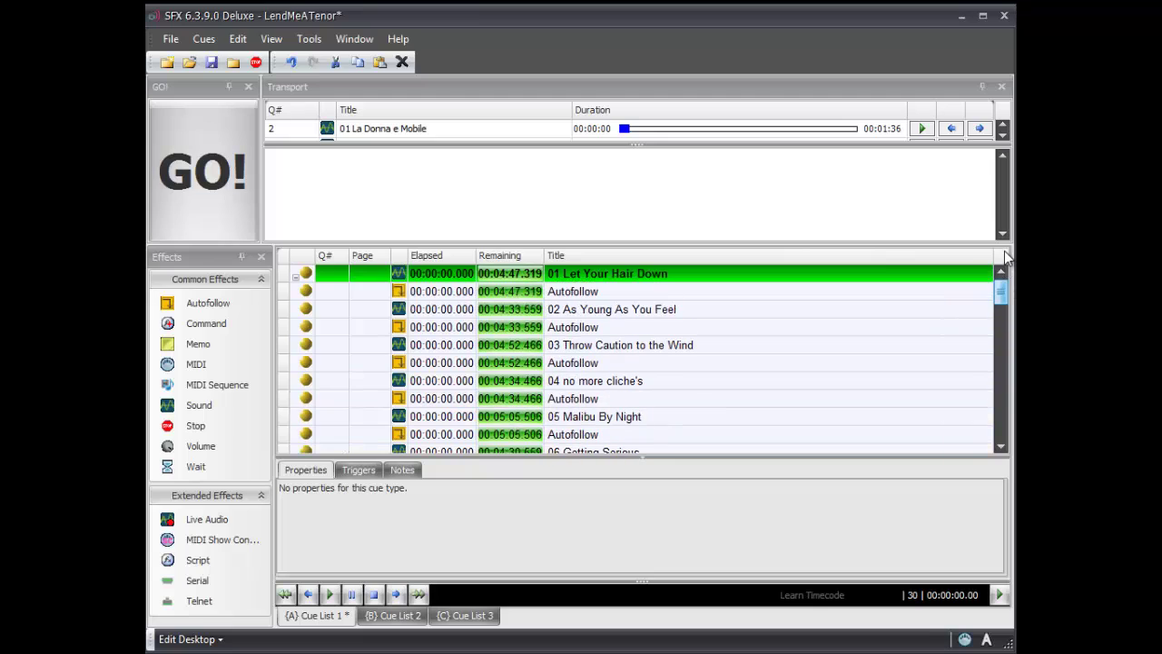
# Select 01 Let Your Hair Down, collapse and re-expand its group, and start playback with GO!
pyautogui.click(303, 278)
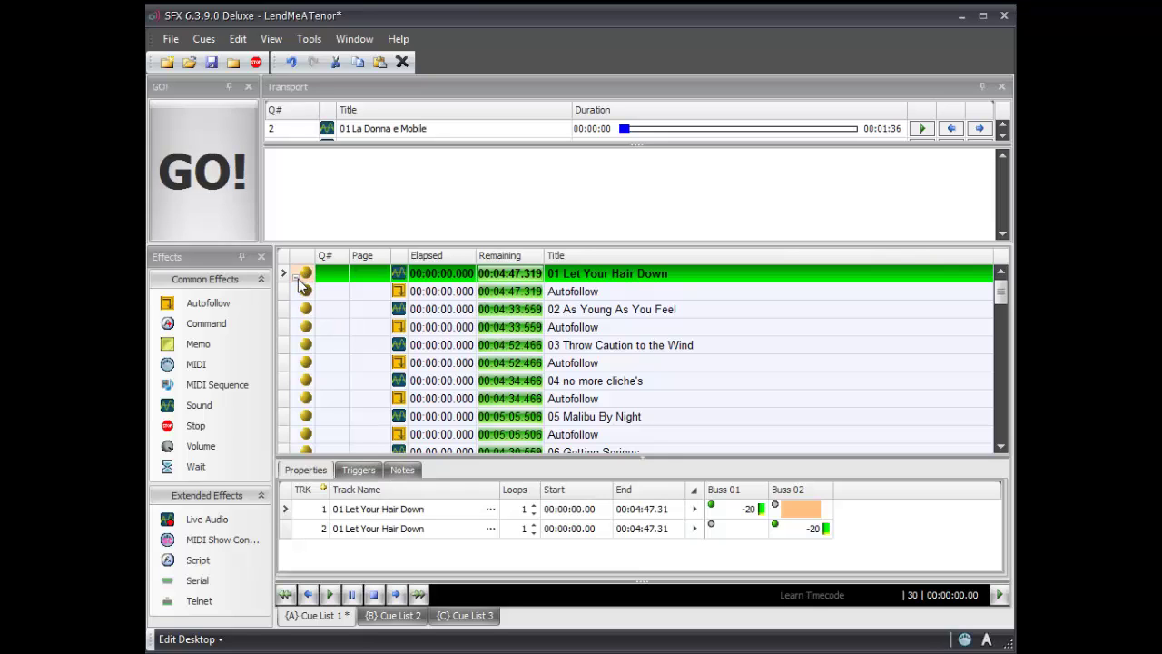
pyautogui.click(298, 279)
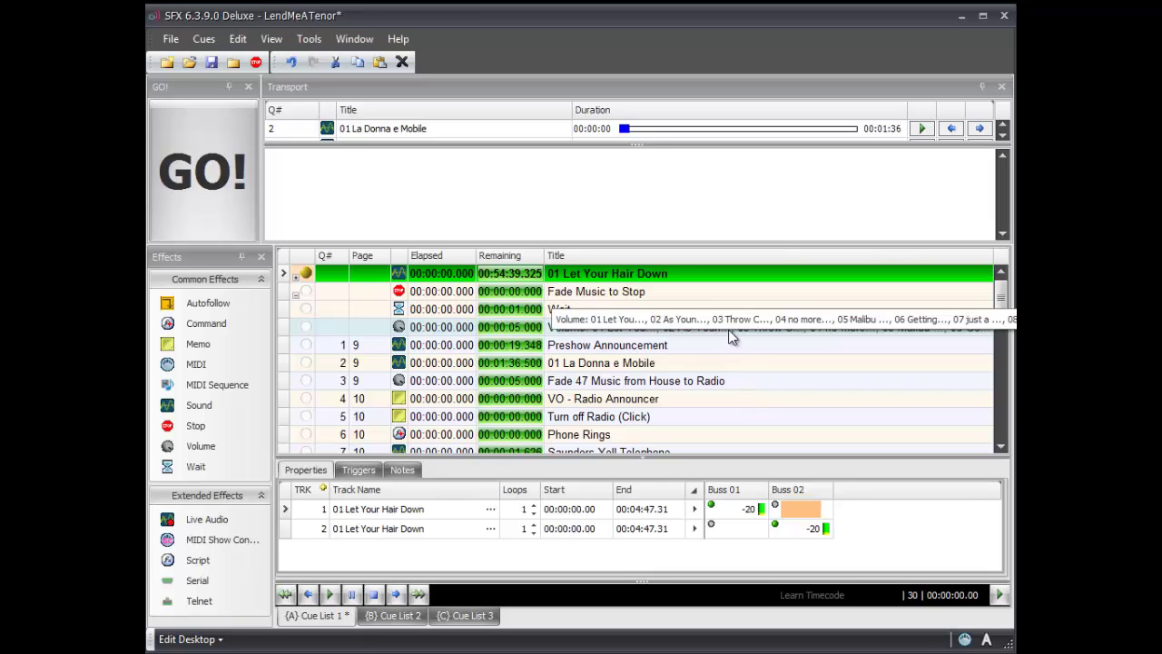
pyautogui.click(295, 279)
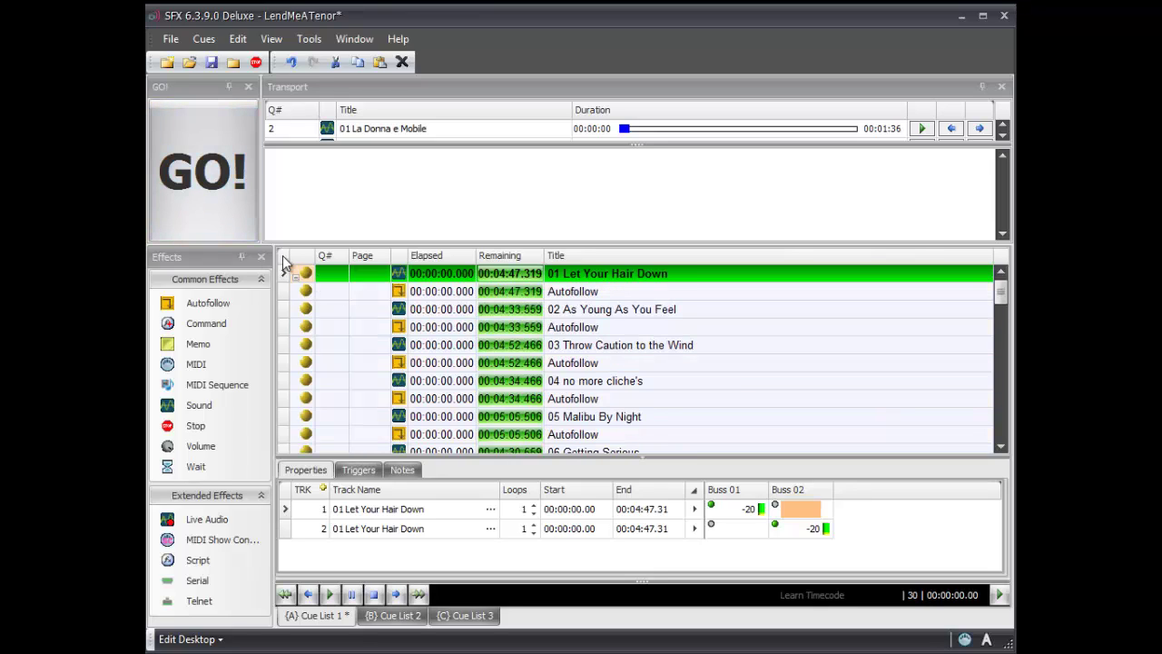
pyautogui.click(216, 198)
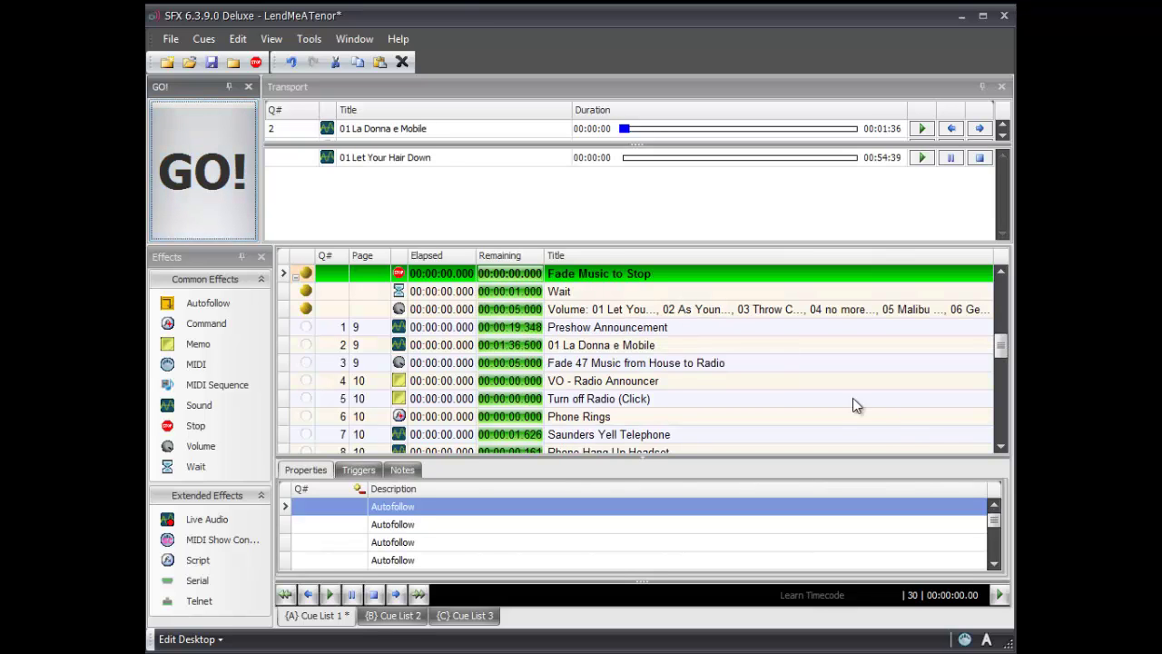
# Let 01 Let Your Hair Down play while scrolling down to the Fade Music to Stop cue
pyautogui.moveTo(1004, 352); pyautogui.dragTo(1005, 291)
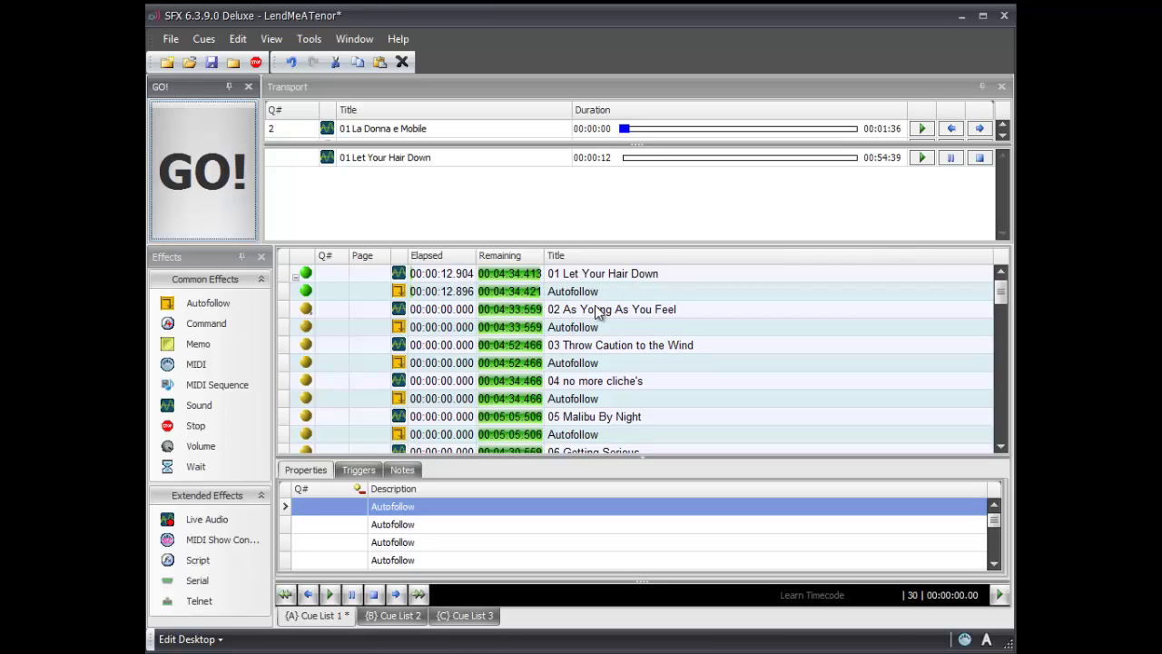
pyautogui.scroll(-5, 704, 332)
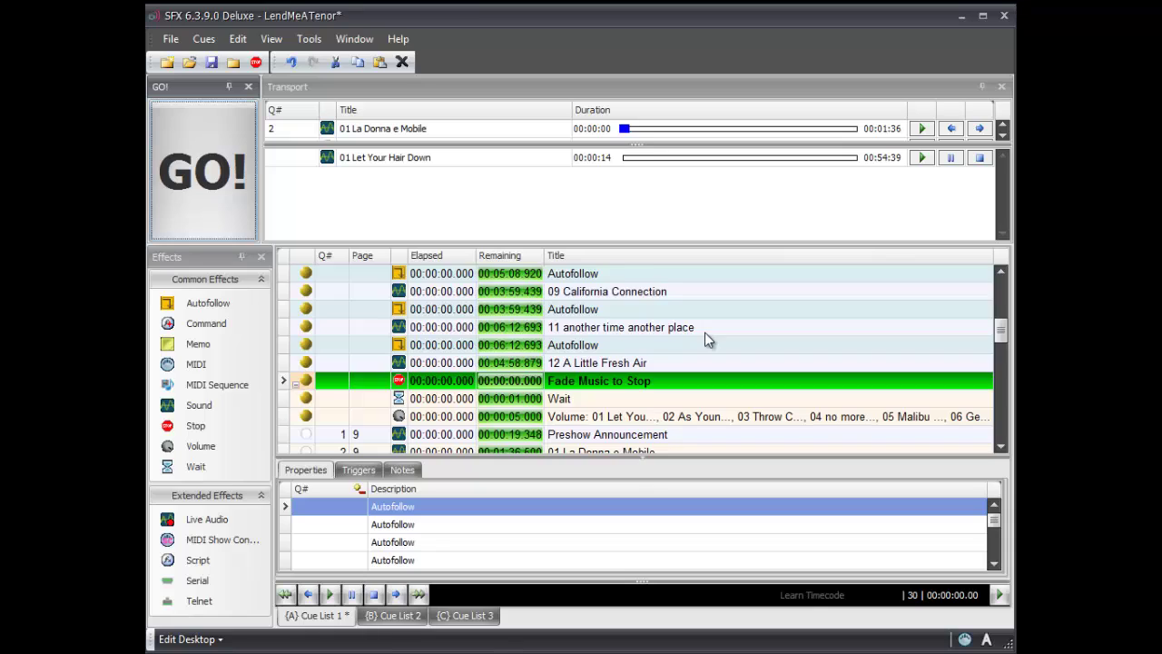
pyautogui.scroll(-1, 704, 337)
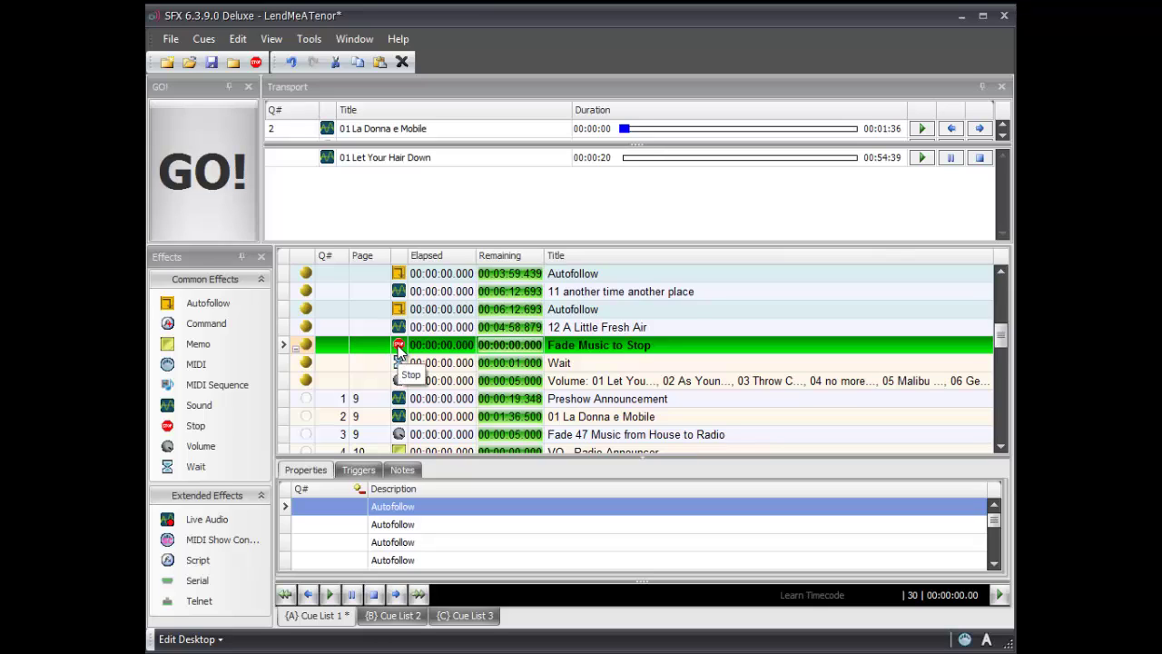
# Fire Fade Music to Stop so the song fades out and Preshow Announcement stands by
pyautogui.click(212, 178)
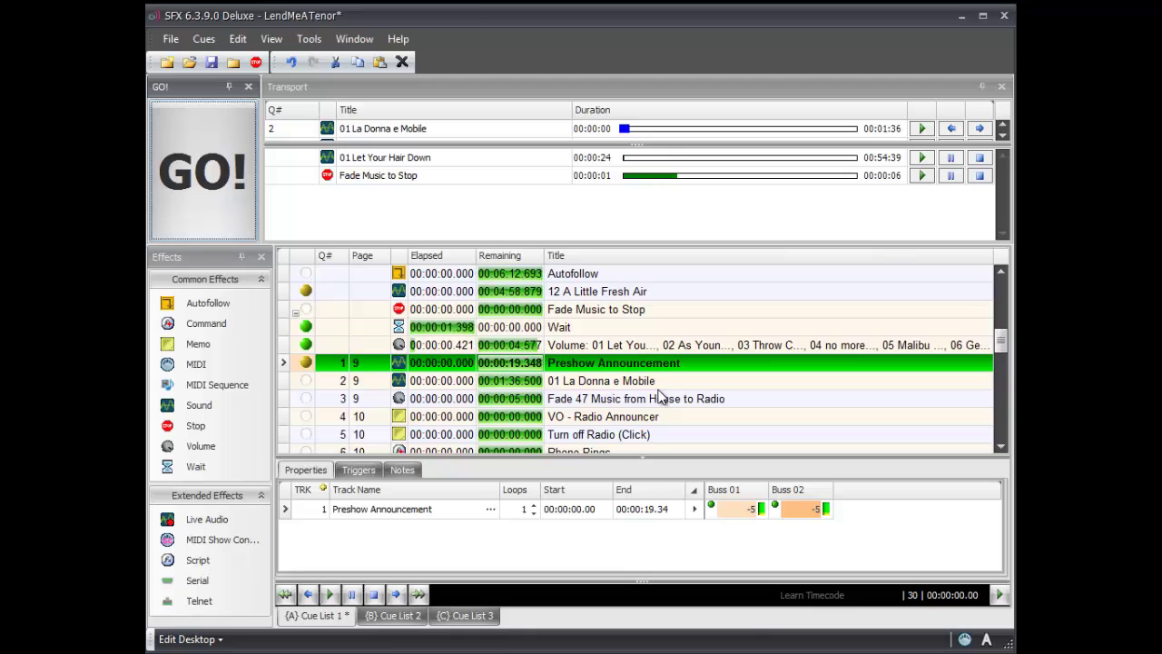
pyautogui.moveTo(1004, 346); pyautogui.dragTo(1008, 291)
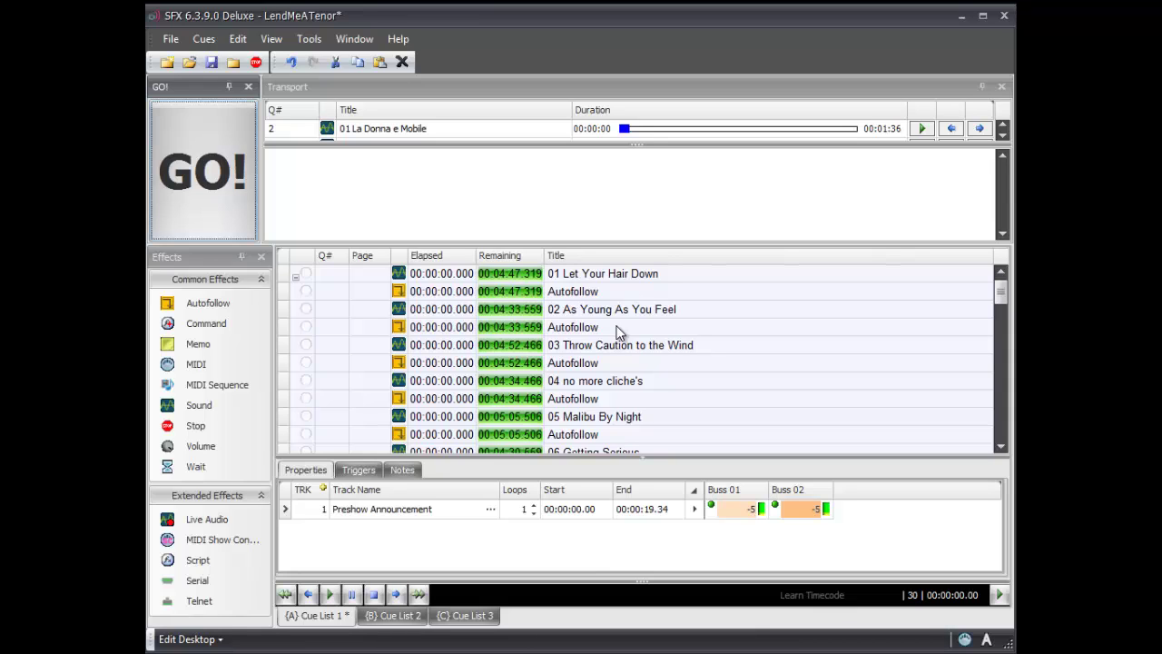
pyautogui.scroll(-4, 617, 332)
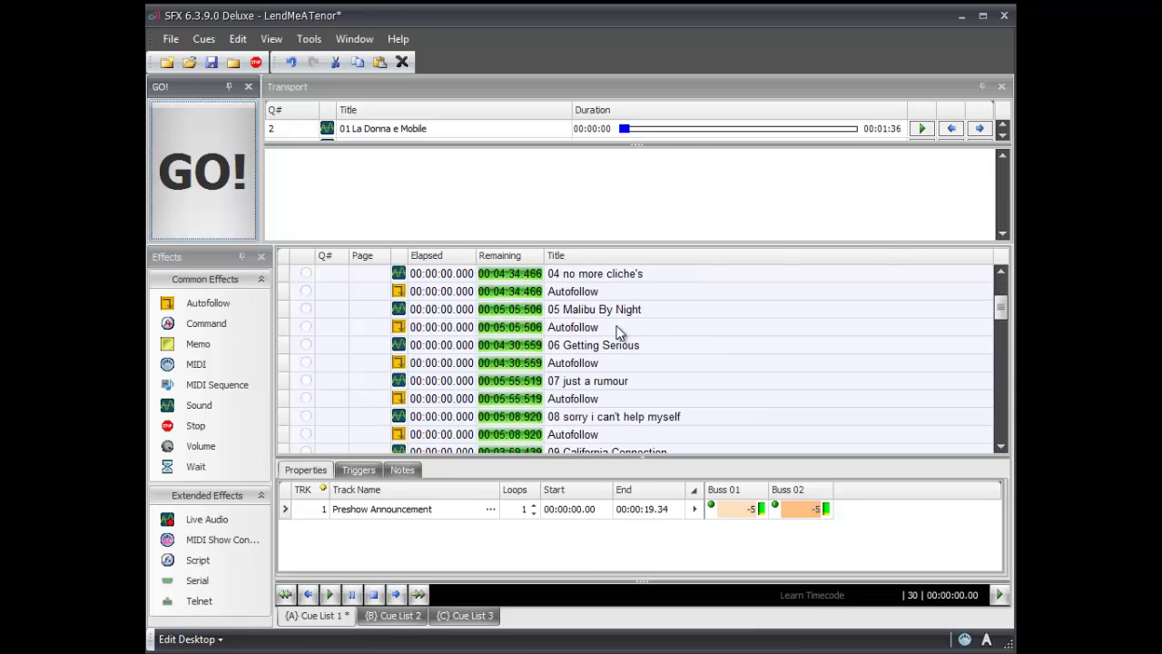
pyautogui.scroll(-3, 617, 332)
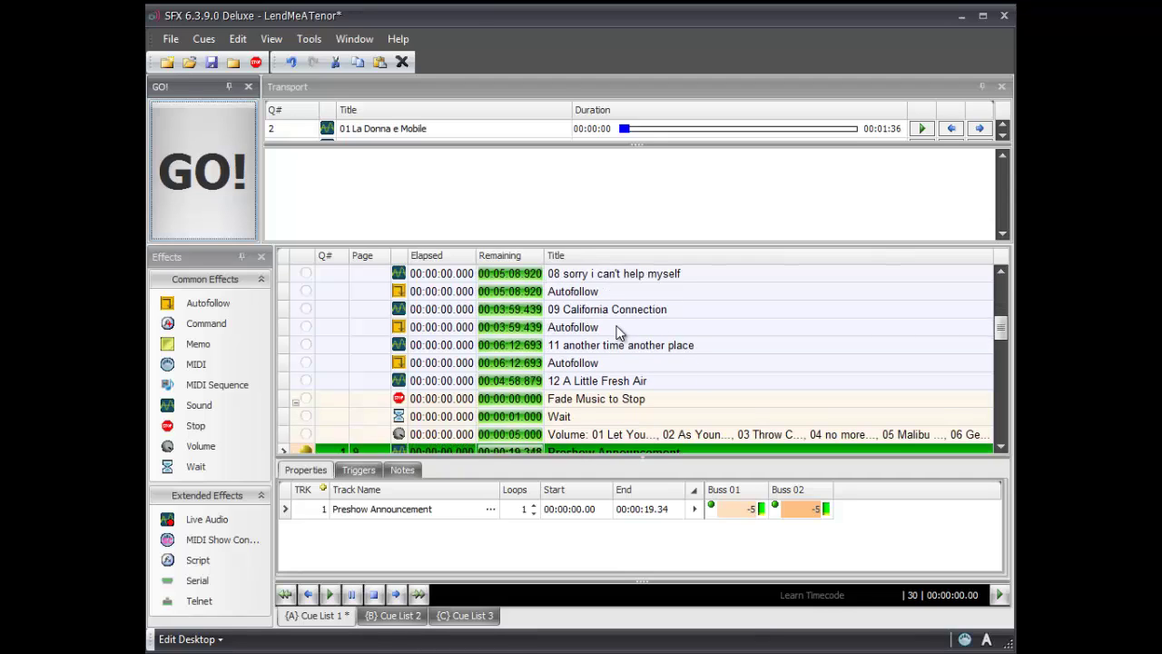